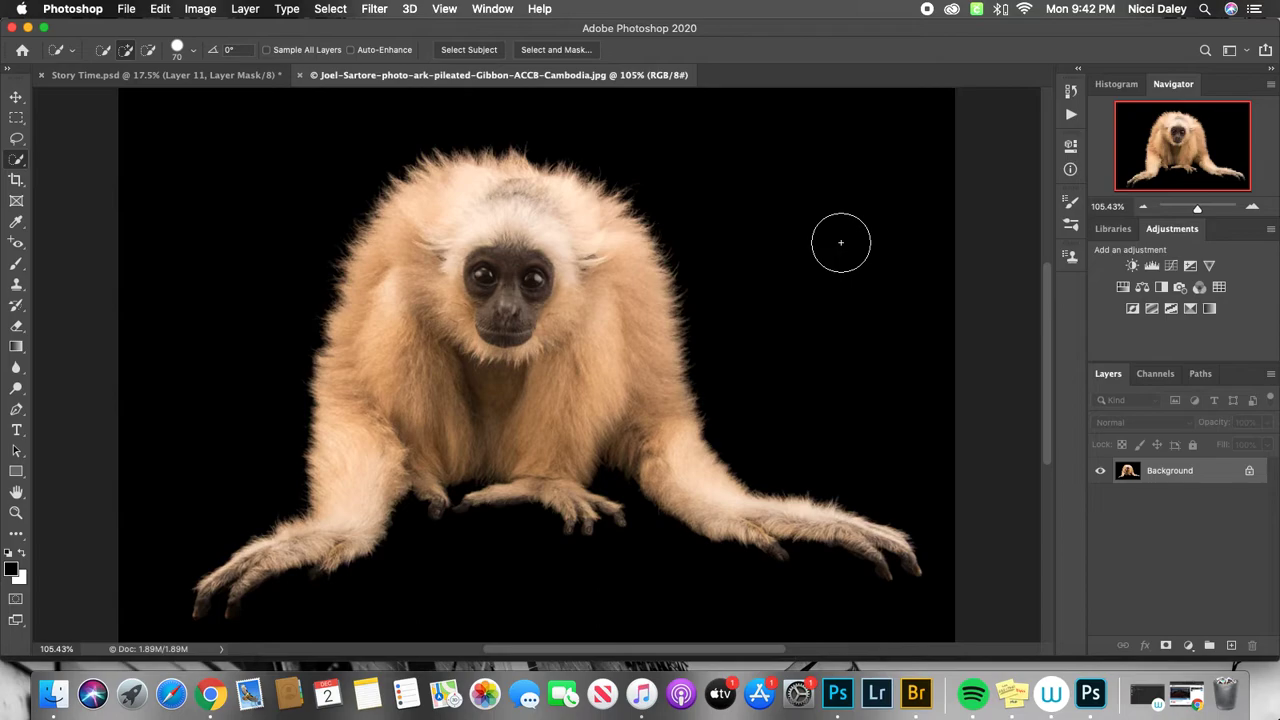
# Select most of the gibbon's head, body and near arm with the Quick Selection tool at brush size 80.
pyautogui.rightClick(17, 163)
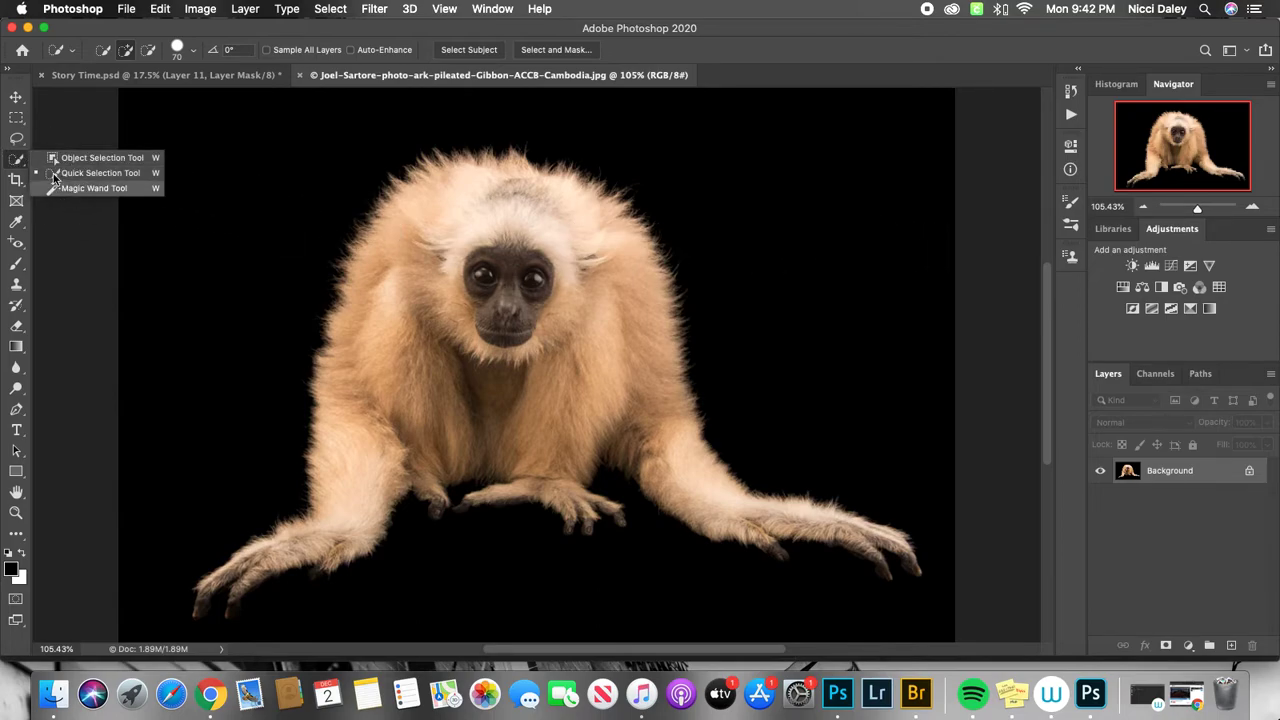
pyautogui.click(117, 175)
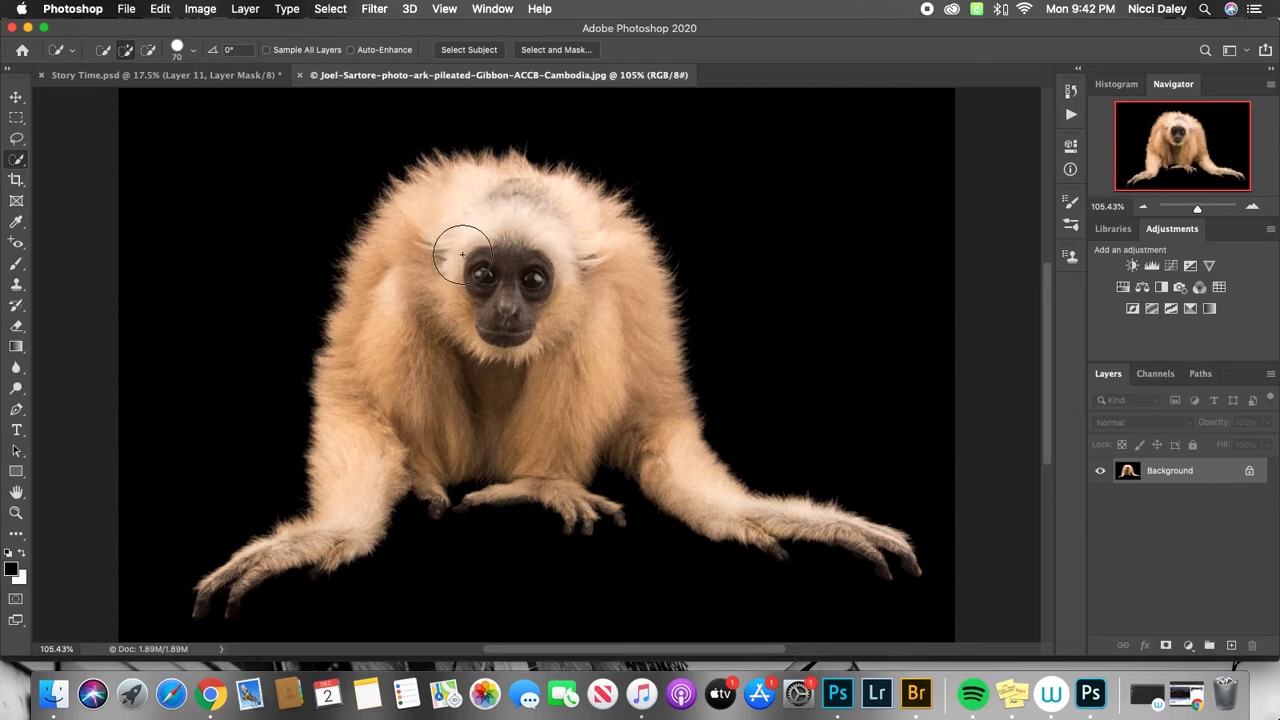
pyautogui.press(']')
pyautogui.press('[')
pyautogui.press('[')
pyautogui.press(']')
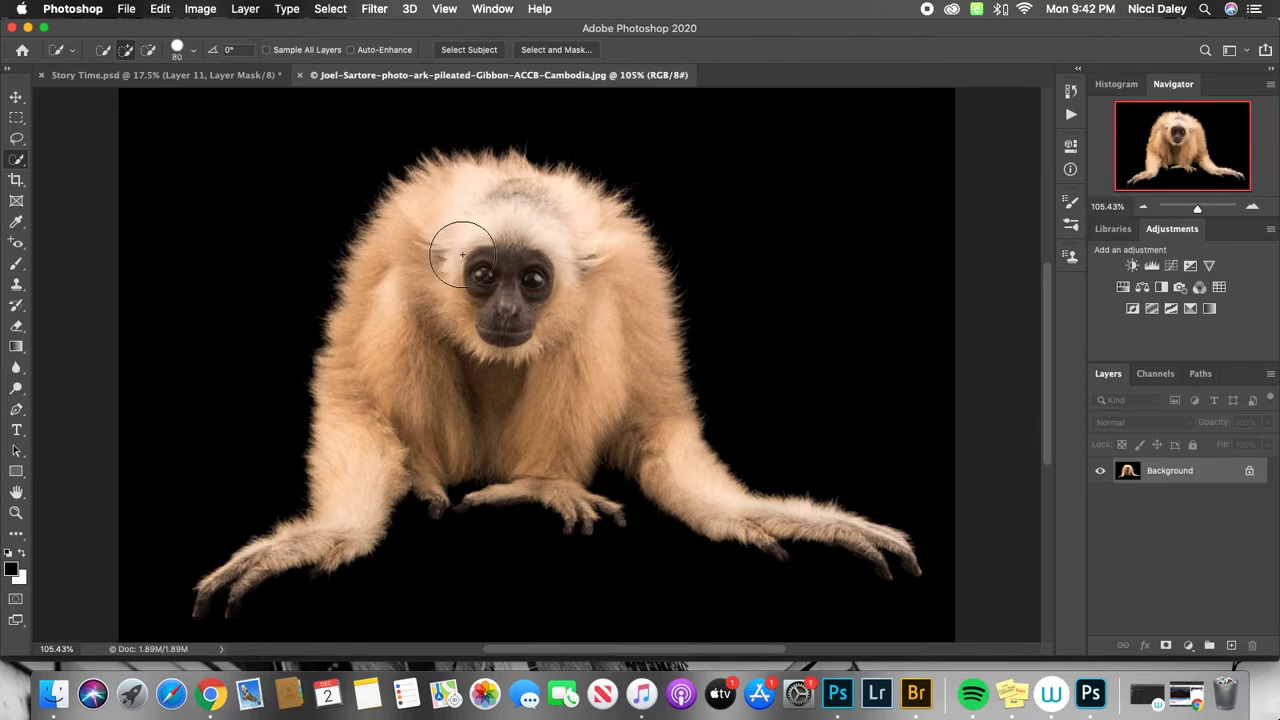
pyautogui.moveTo(445, 205)
pyautogui.mouseDown()
pyautogui.moveTo(516, 305)
pyautogui.moveTo(651, 428)
pyautogui.moveTo(604, 412)
pyautogui.moveTo(555, 451)
pyautogui.moveTo(534, 397)
pyautogui.moveTo(491, 404)
pyautogui.moveTo(453, 382)
pyautogui.moveTo(419, 320)
pyautogui.moveTo(361, 451)
pyautogui.moveTo(346, 386)
pyautogui.mouseUp()
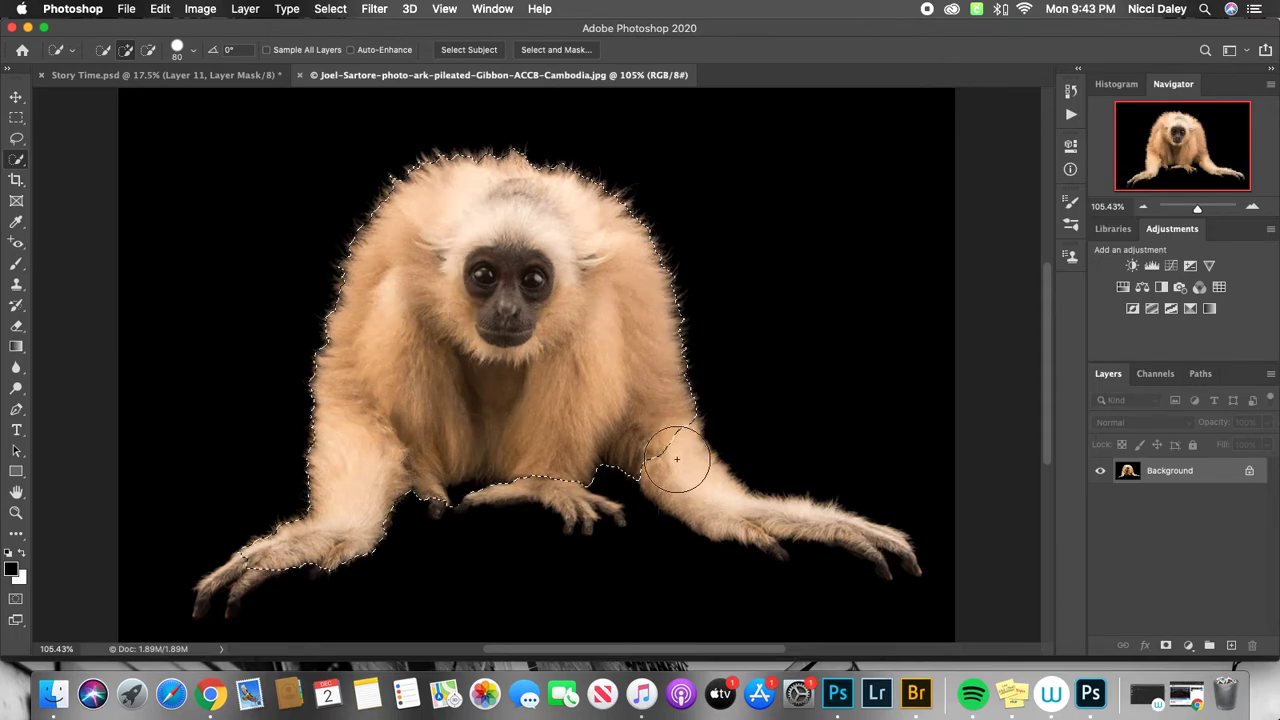
# Extend the quick selection over the outstretched arm, the feet and both hands with brush size 40.
pyautogui.press('[')
pyautogui.press('[')
pyautogui.press('[')
pyautogui.press('[')
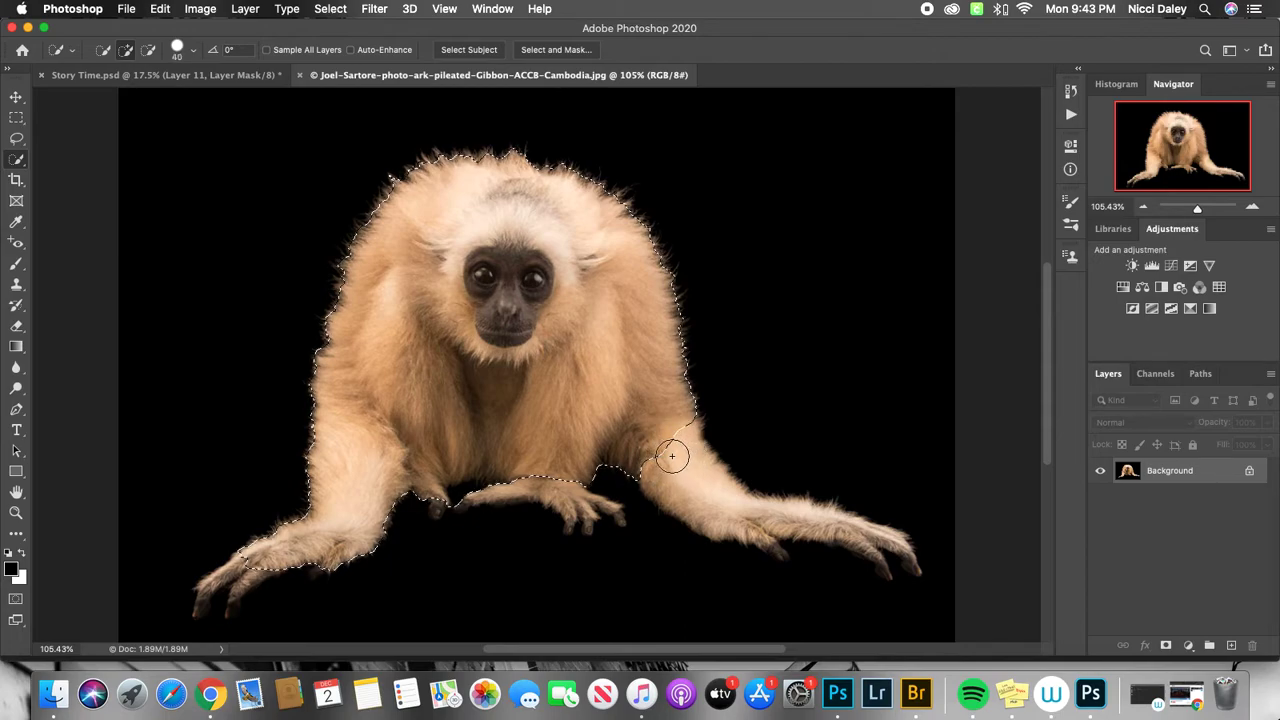
pyautogui.moveTo(665, 440)
pyautogui.mouseDown()
pyautogui.moveTo(686, 478)
pyautogui.moveTo(869, 535)
pyautogui.moveTo(890, 570)
pyautogui.mouseUp()
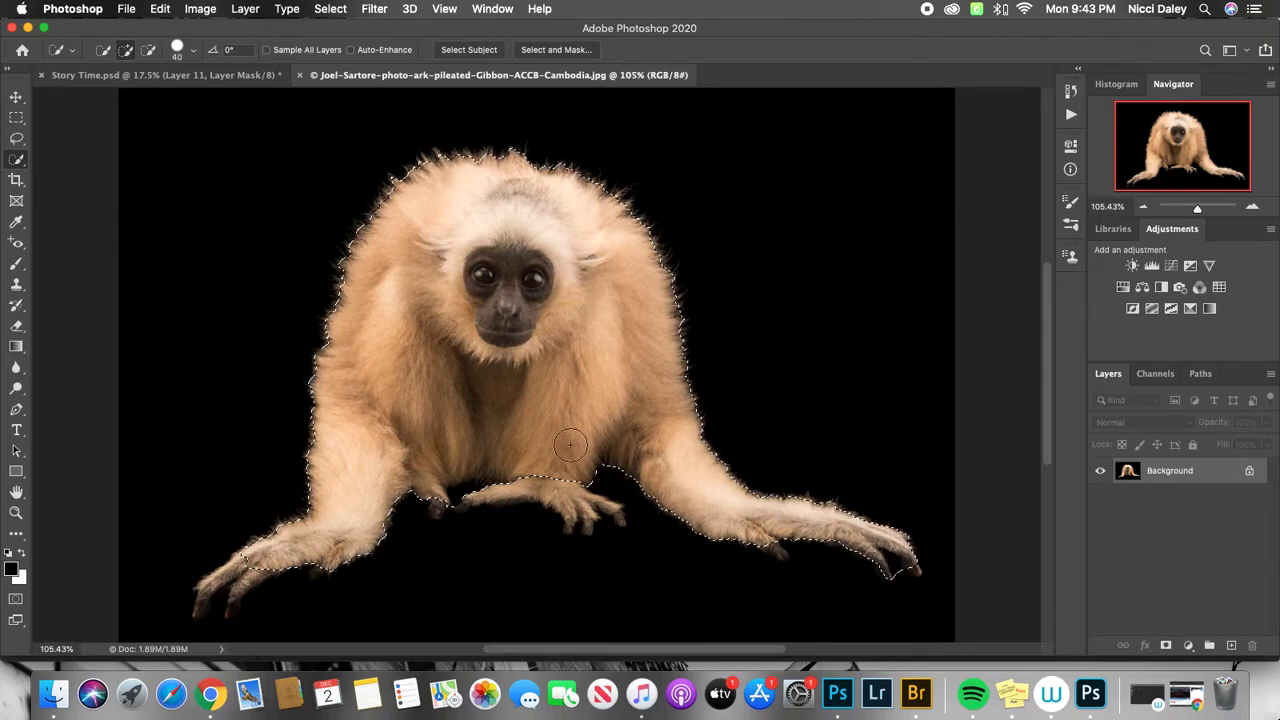
pyautogui.moveTo(573, 483)
pyautogui.mouseDown()
pyautogui.moveTo(614, 509)
pyautogui.moveTo(528, 487)
pyautogui.moveTo(472, 500)
pyautogui.moveTo(403, 470)
pyautogui.moveTo(207, 598)
pyautogui.moveTo(252, 572)
pyautogui.moveTo(217, 601)
pyautogui.mouseUp()
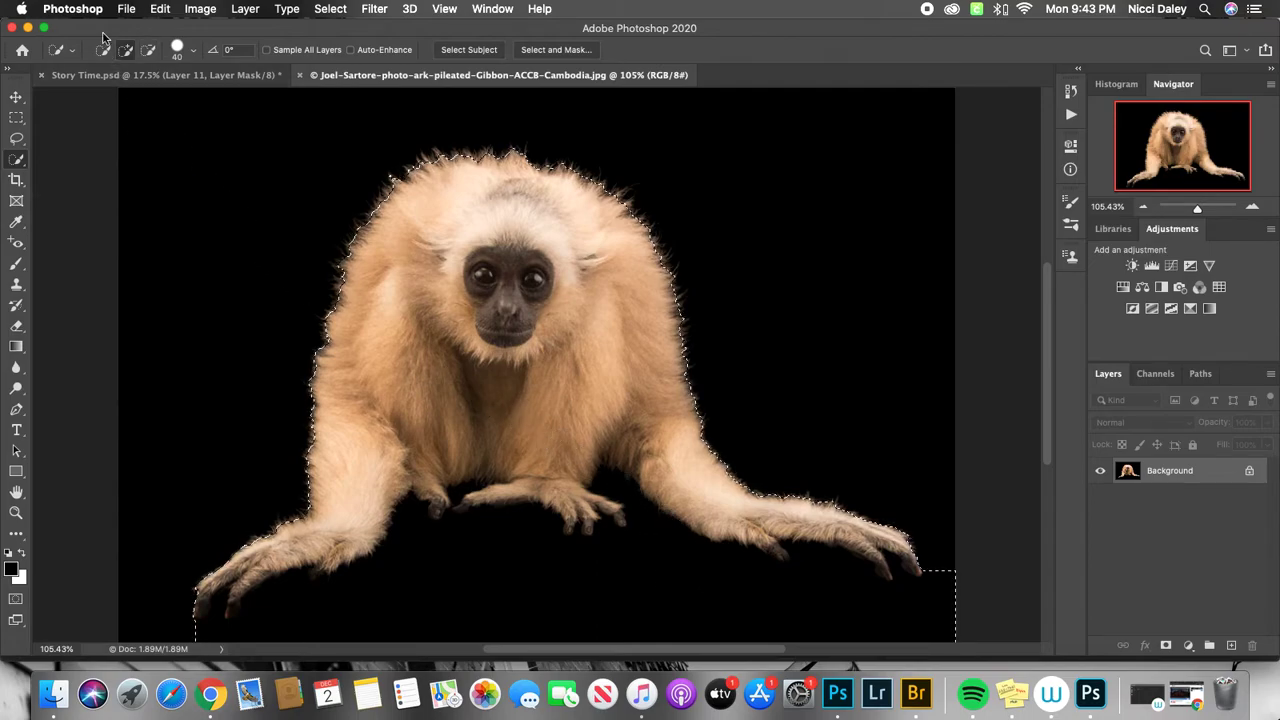
# Subtract the black background below the gibbon and clean up the selection around its fingers and feet with brush size 15.
pyautogui.click(149, 54)
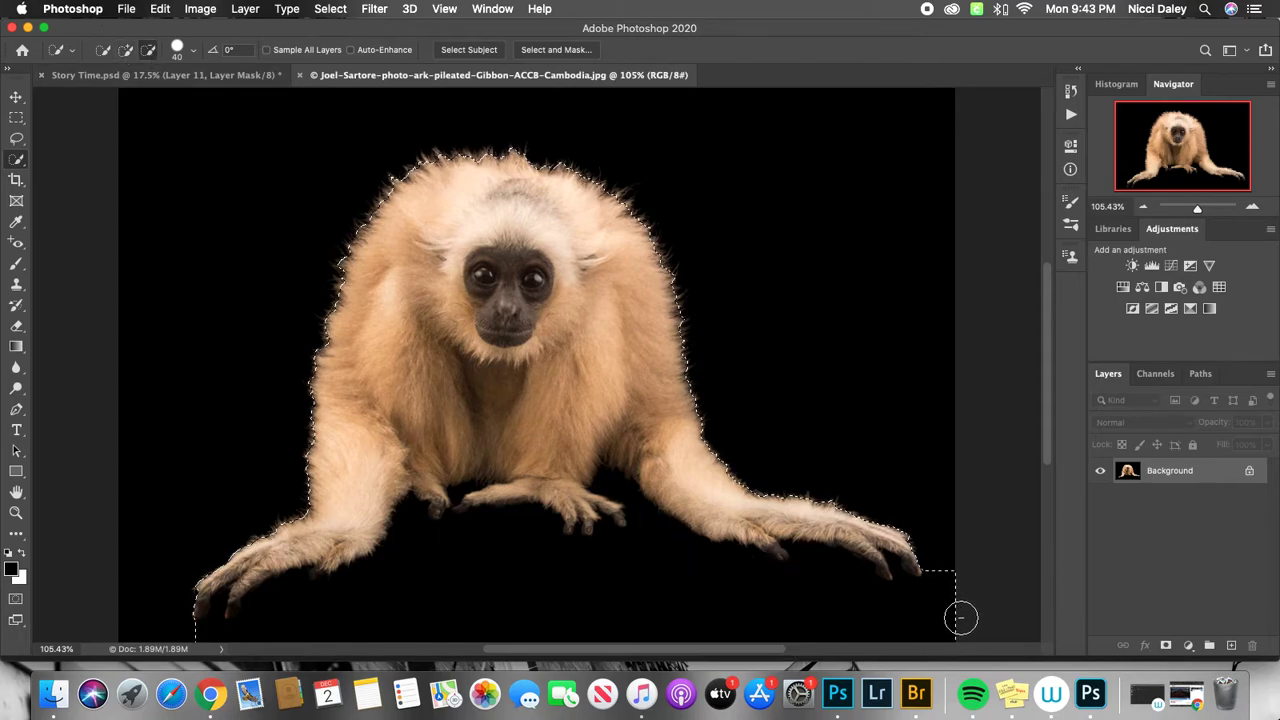
pyautogui.moveTo(938, 621)
pyautogui.mouseDown()
pyautogui.moveTo(814, 576)
pyautogui.moveTo(760, 584)
pyautogui.moveTo(650, 559)
pyautogui.moveTo(611, 488)
pyautogui.moveTo(634, 536)
pyautogui.moveTo(609, 536)
pyautogui.moveTo(584, 559)
pyautogui.moveTo(508, 523)
pyautogui.moveTo(465, 524)
pyautogui.moveTo(342, 588)
pyautogui.moveTo(201, 631)
pyautogui.moveTo(223, 599)
pyautogui.moveTo(221, 615)
pyautogui.moveTo(453, 527)
pyautogui.mouseUp()
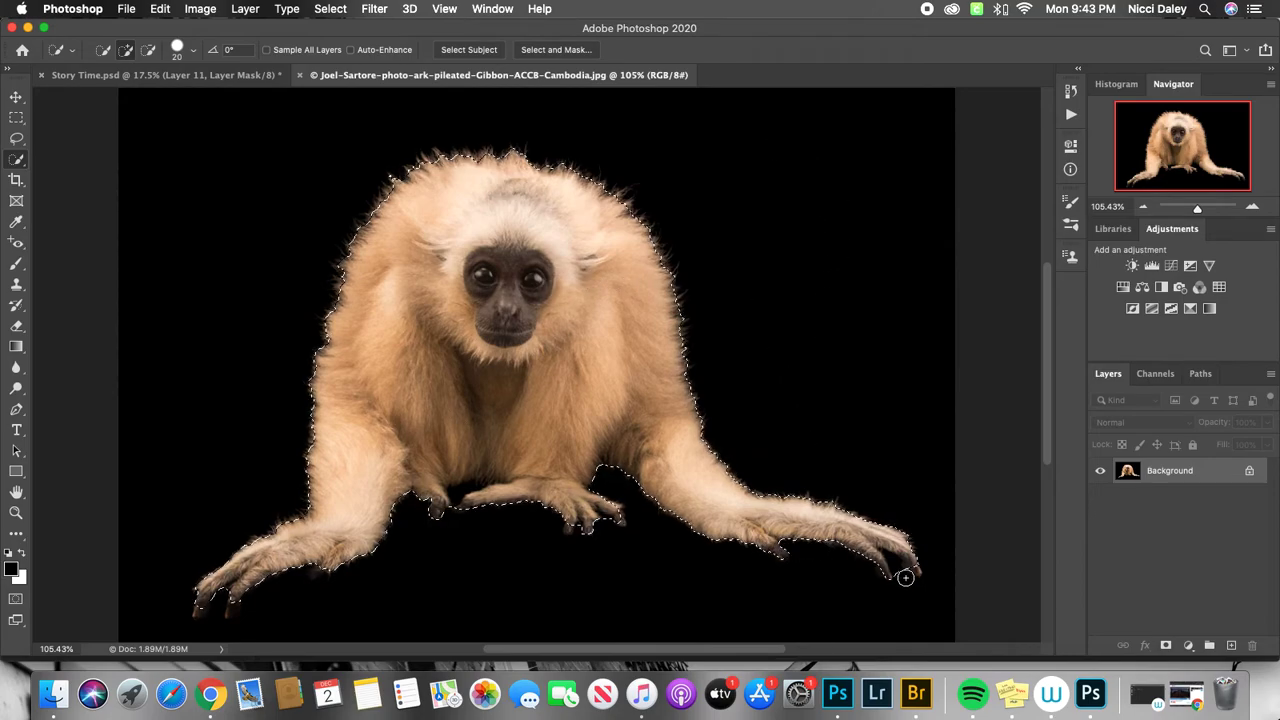
pyautogui.press('[')
pyautogui.press(']')
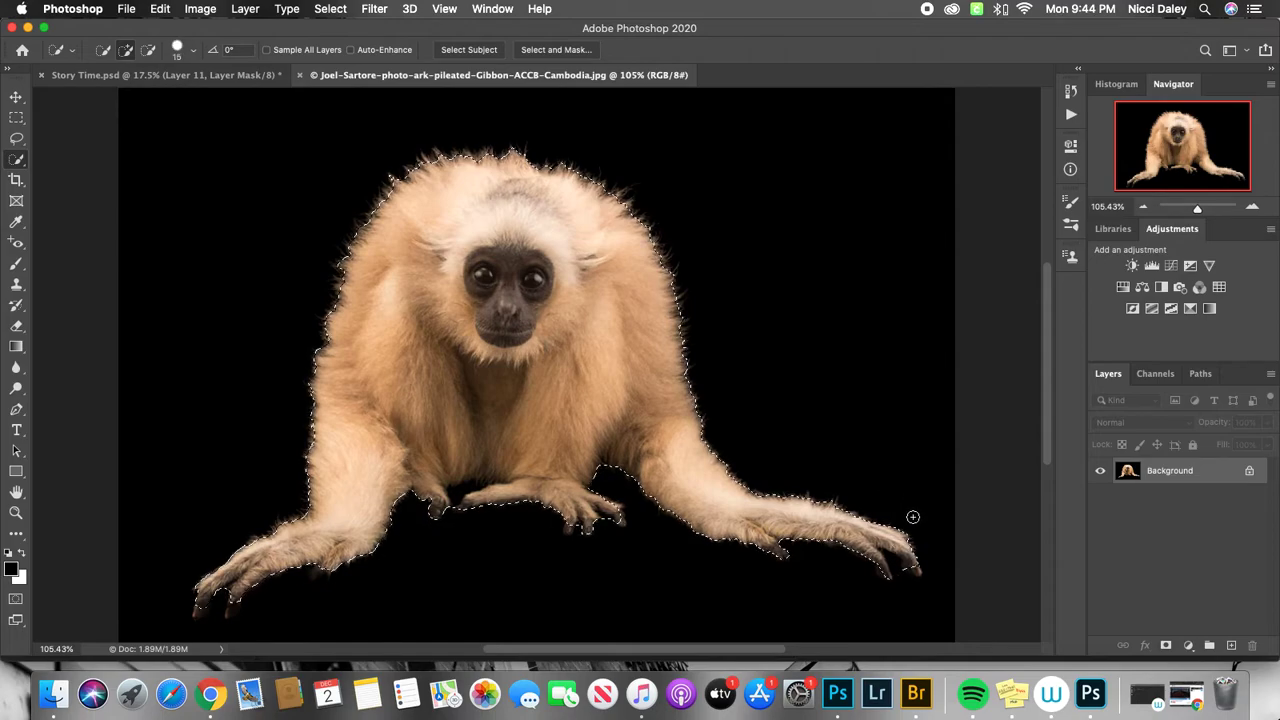
pyautogui.press('alt')
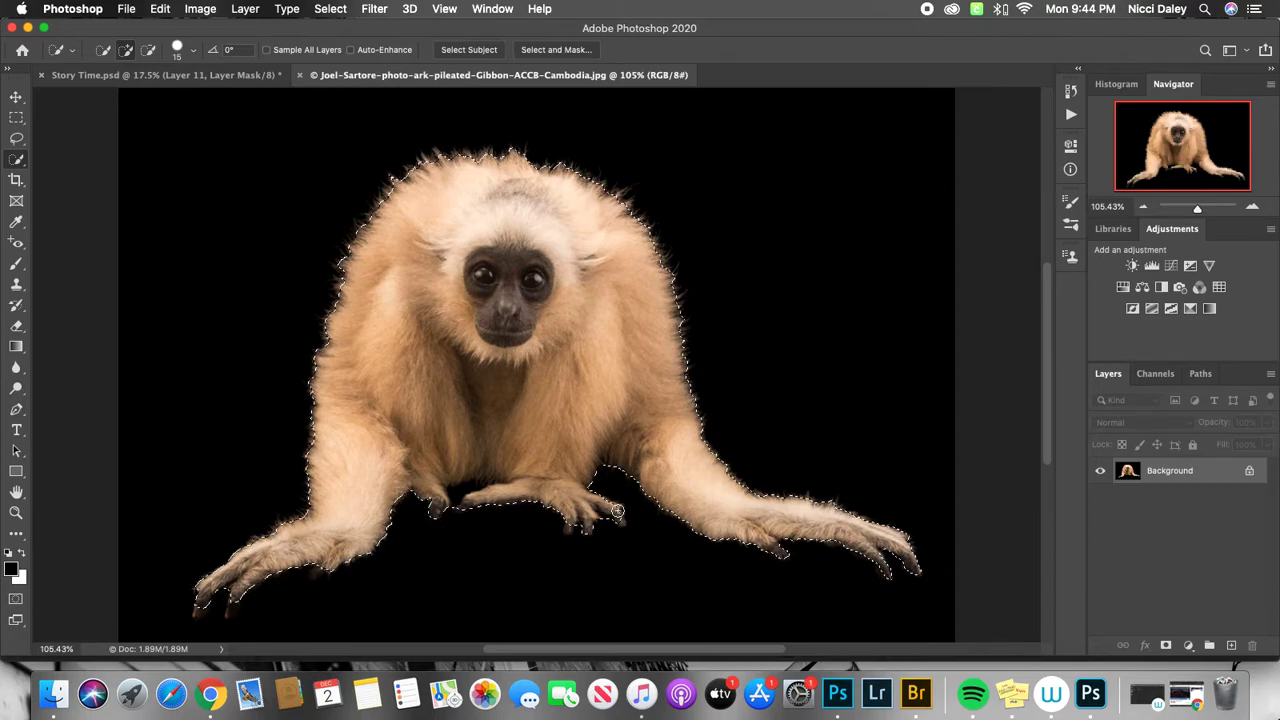
pyautogui.press('alt')
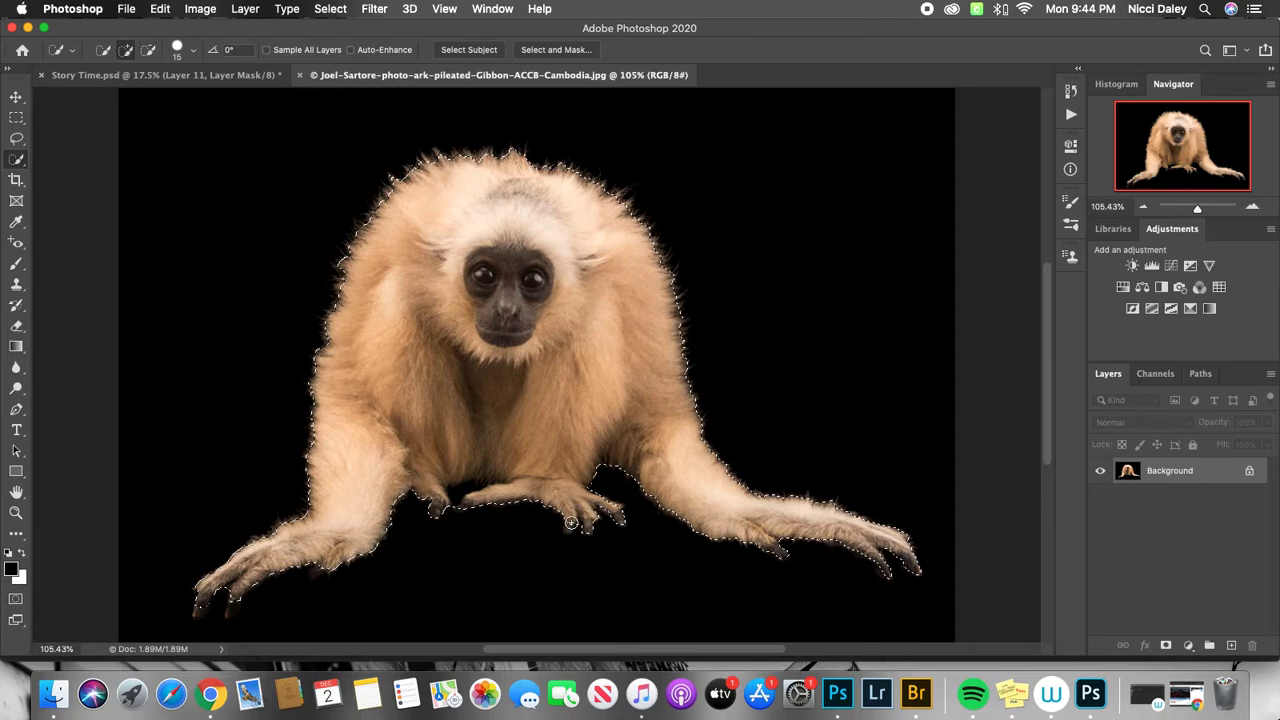
pyautogui.press('alt')
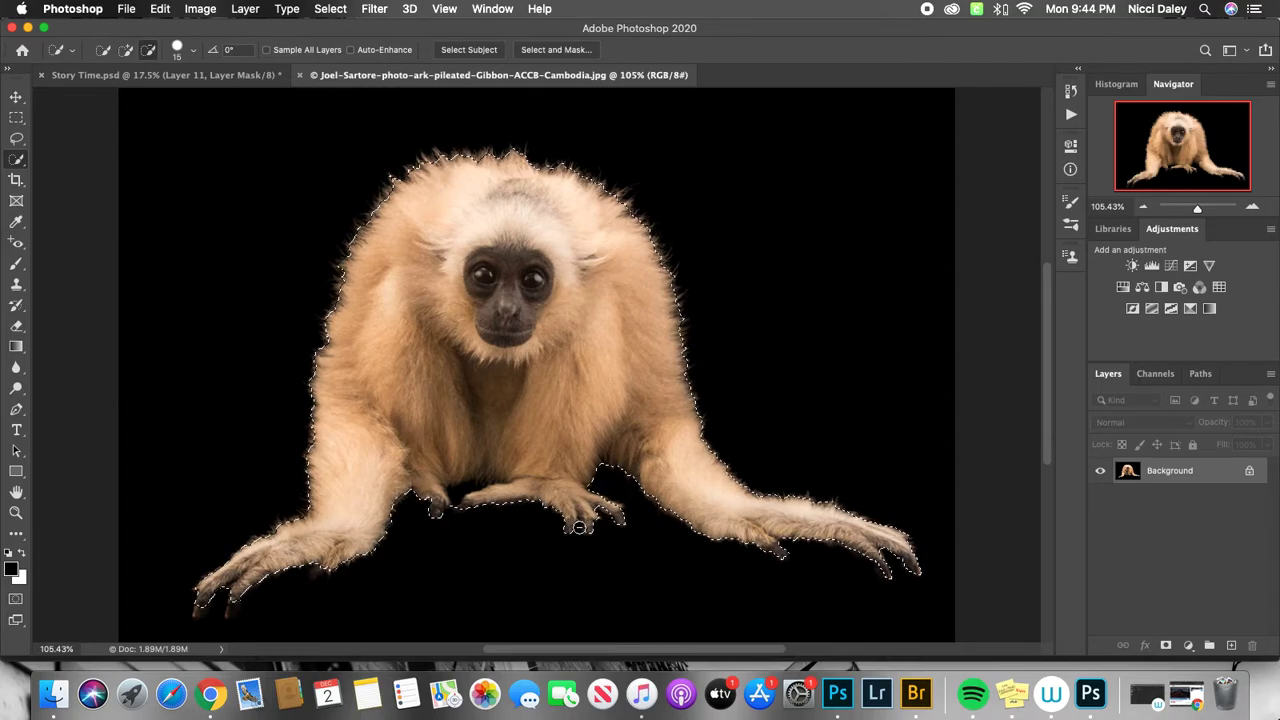
pyautogui.press('alt')
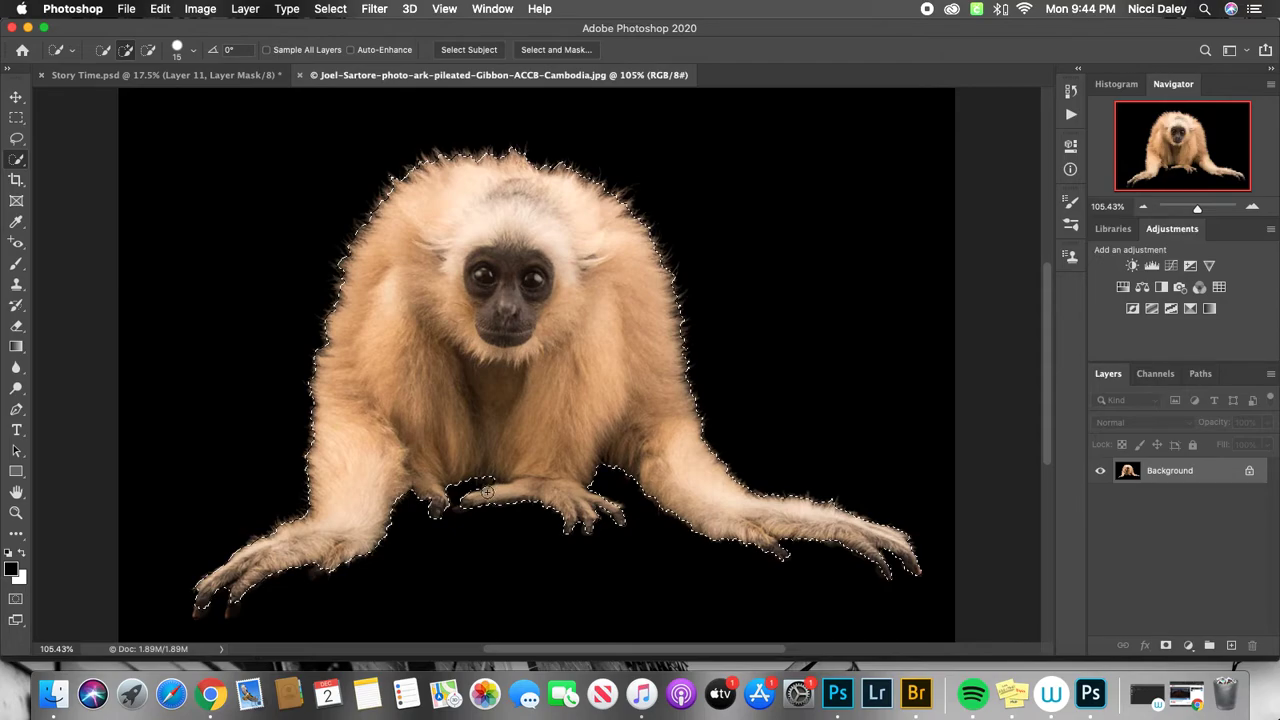
pyautogui.press('alt')
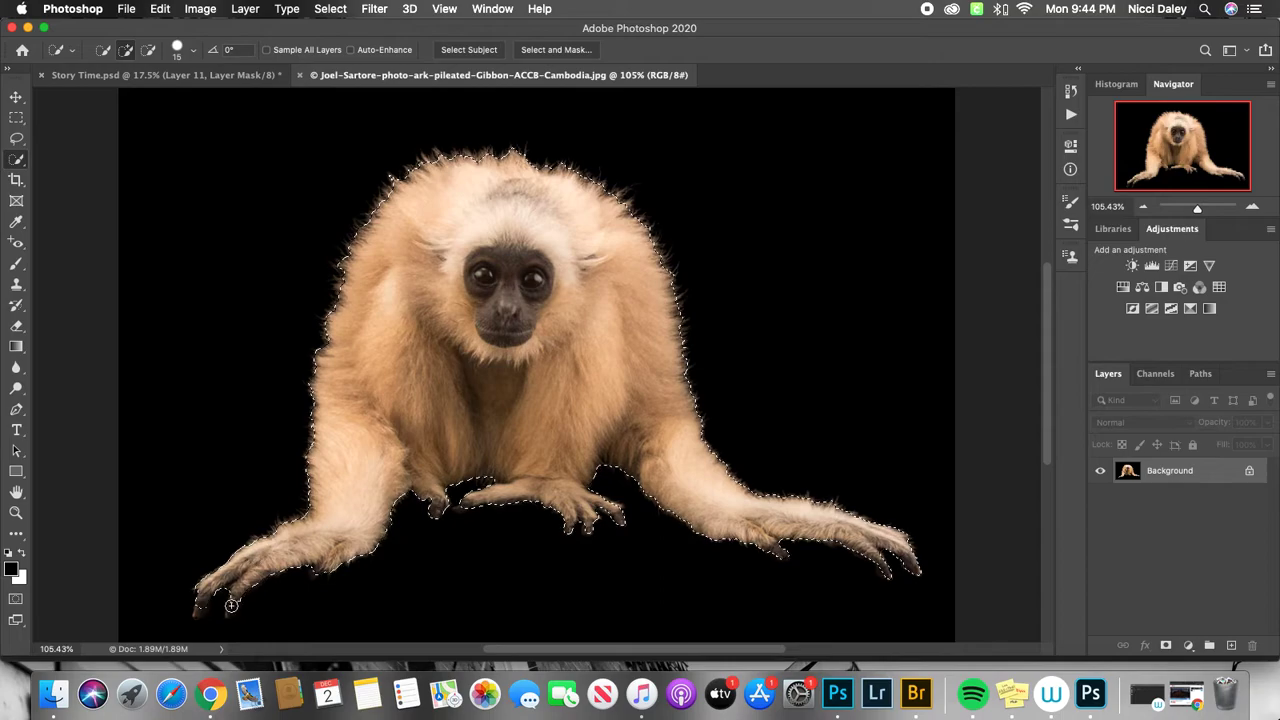
# Refine the selection between the fingers of the hand at the photo's lower left, using brush size 7.
pyautogui.press('[')
pyautogui.press('[')
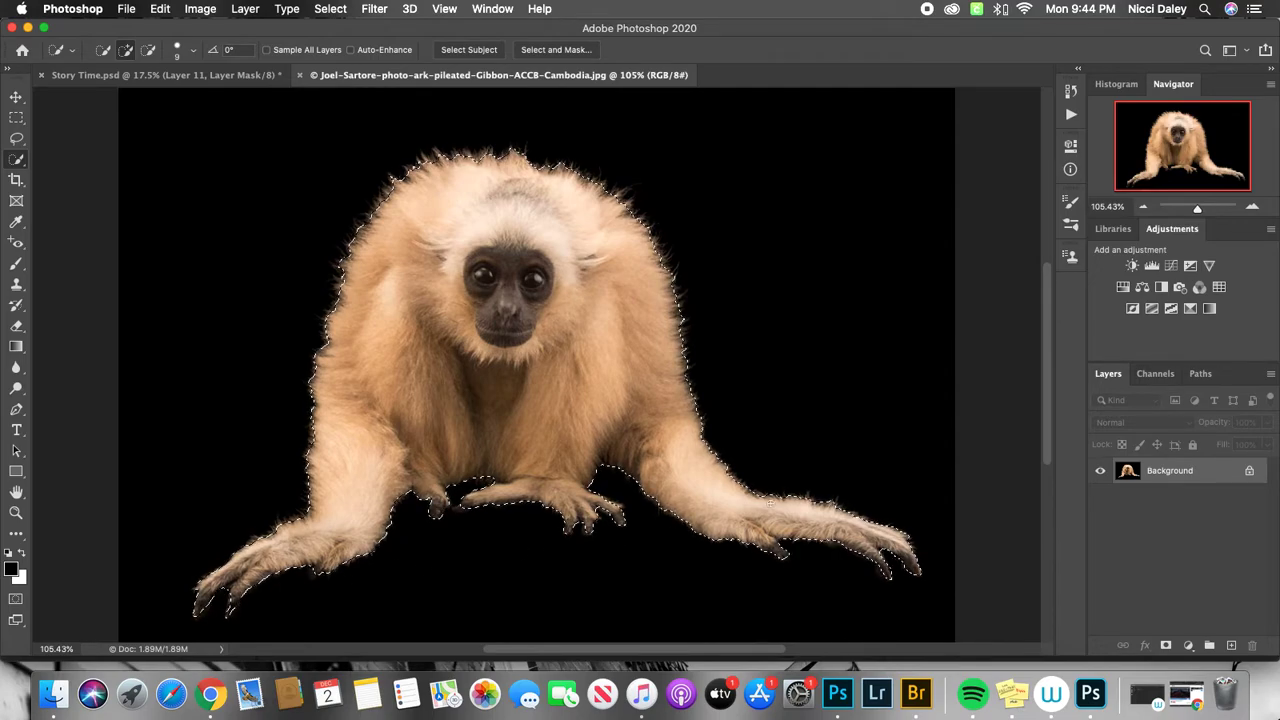
pyautogui.click(16, 512)
pyautogui.click(265, 565)
pyautogui.moveTo(265, 565); pyautogui.dragTo(278, 454)
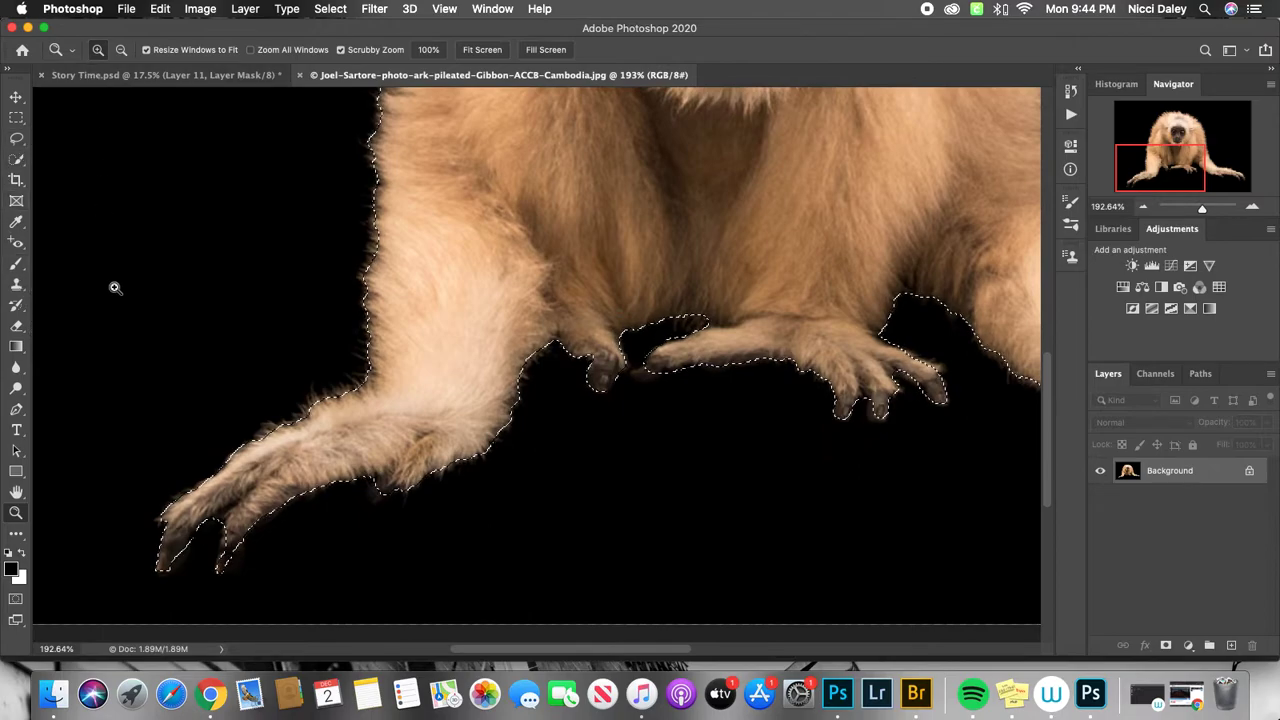
pyautogui.click(17, 160)
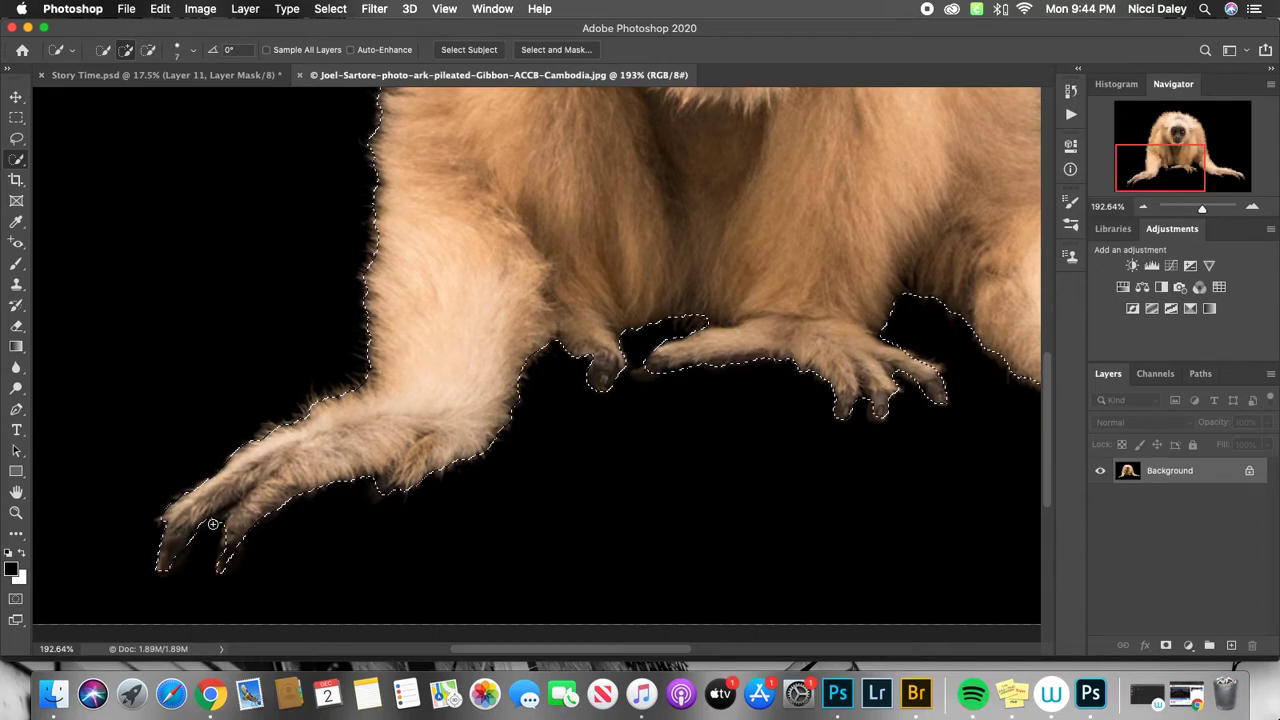
pyautogui.press('alt')
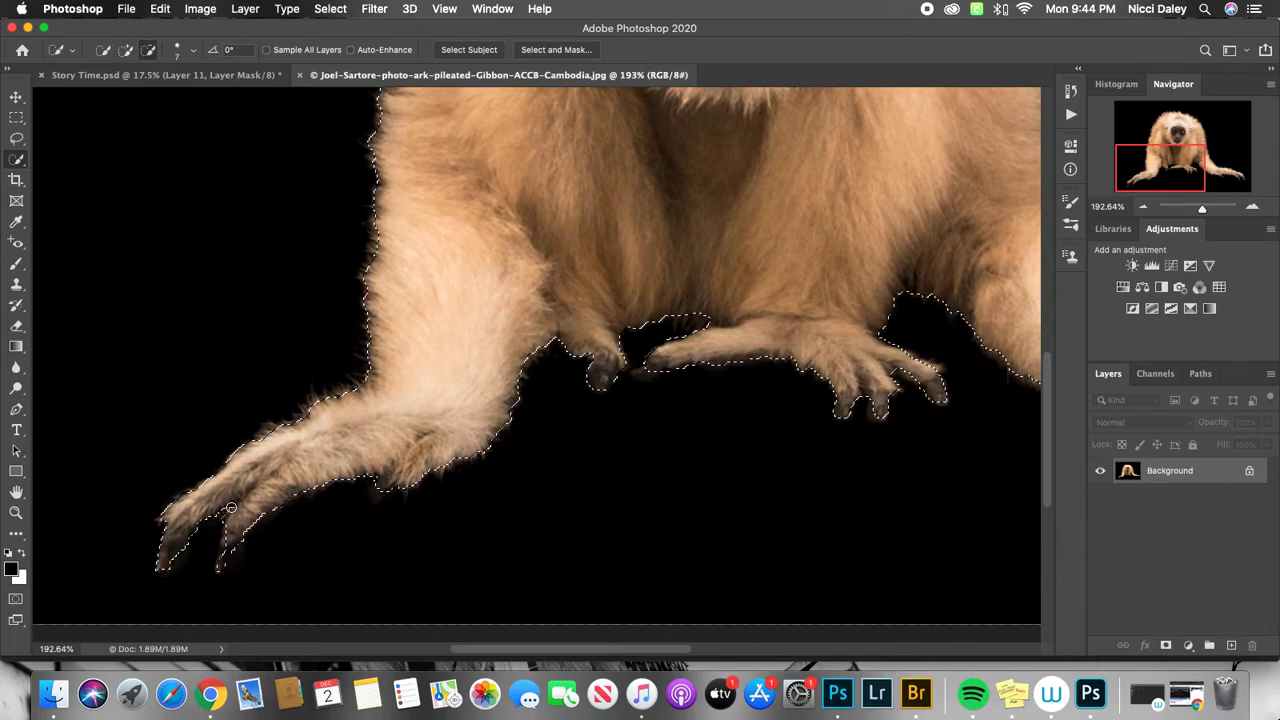
pyautogui.keyDown('alt'); pyautogui.click(239, 500); pyautogui.keyUp('alt')
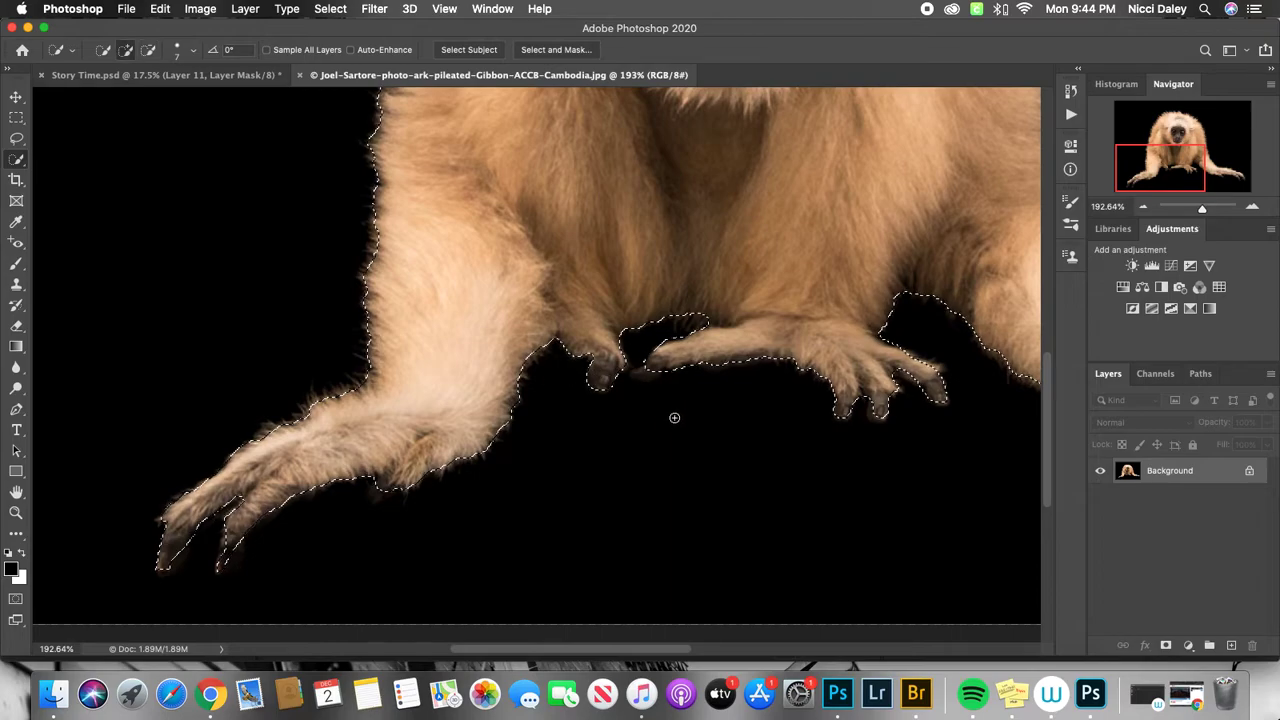
pyautogui.press('space')
pyautogui.moveTo(731, 408); pyautogui.dragTo(706, 454)
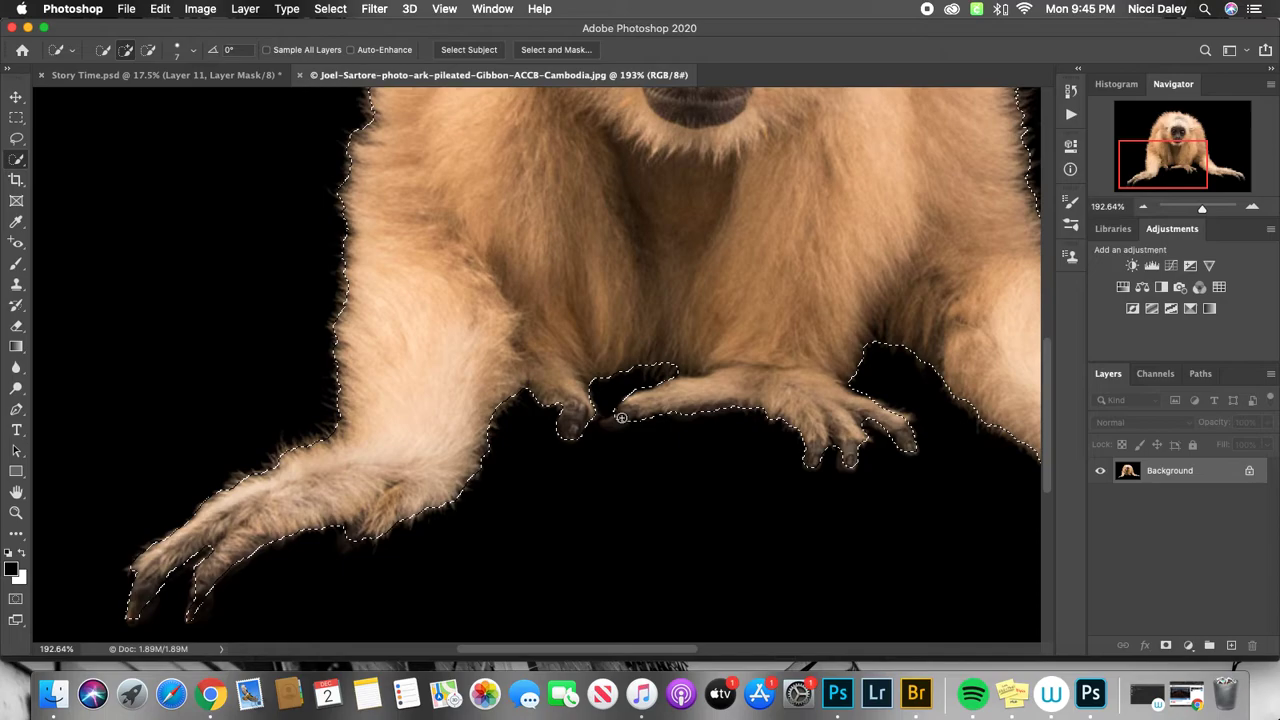
pyautogui.press('space')
pyautogui.moveTo(760, 300); pyautogui.dragTo(689, 493)
pyautogui.moveTo(726, 383); pyautogui.dragTo(706, 394)
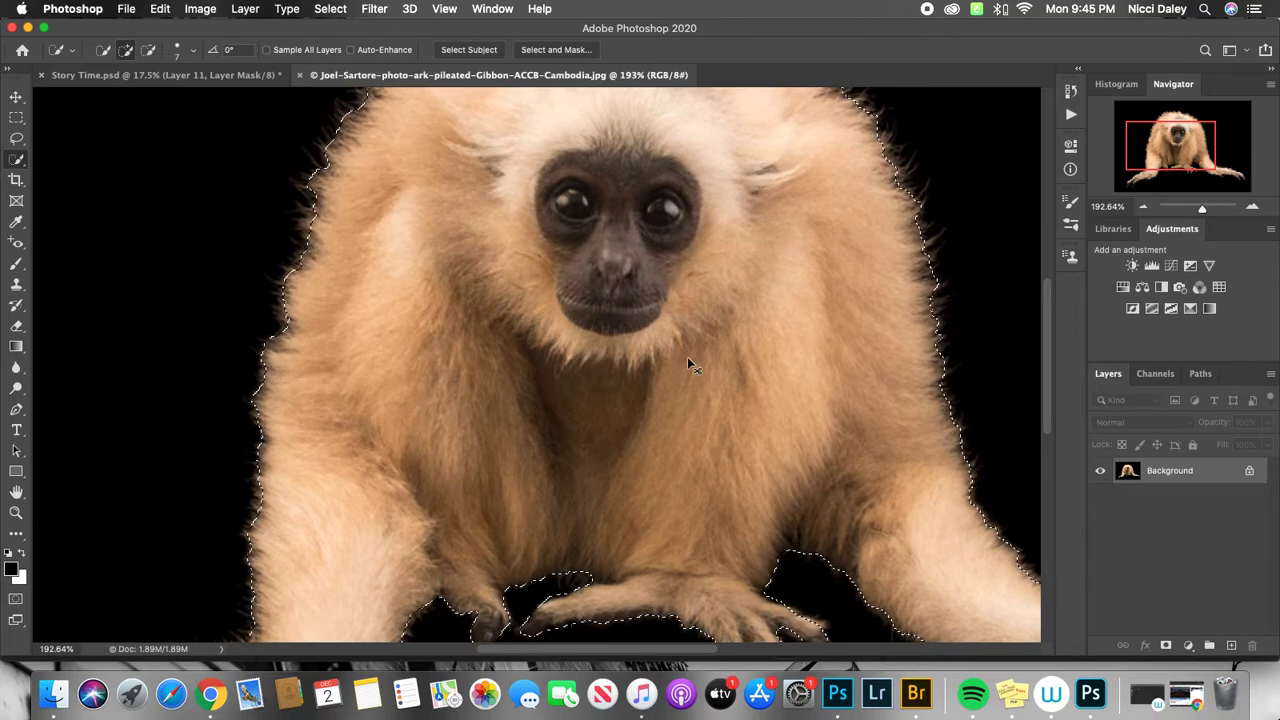
pyautogui.press('super+0')
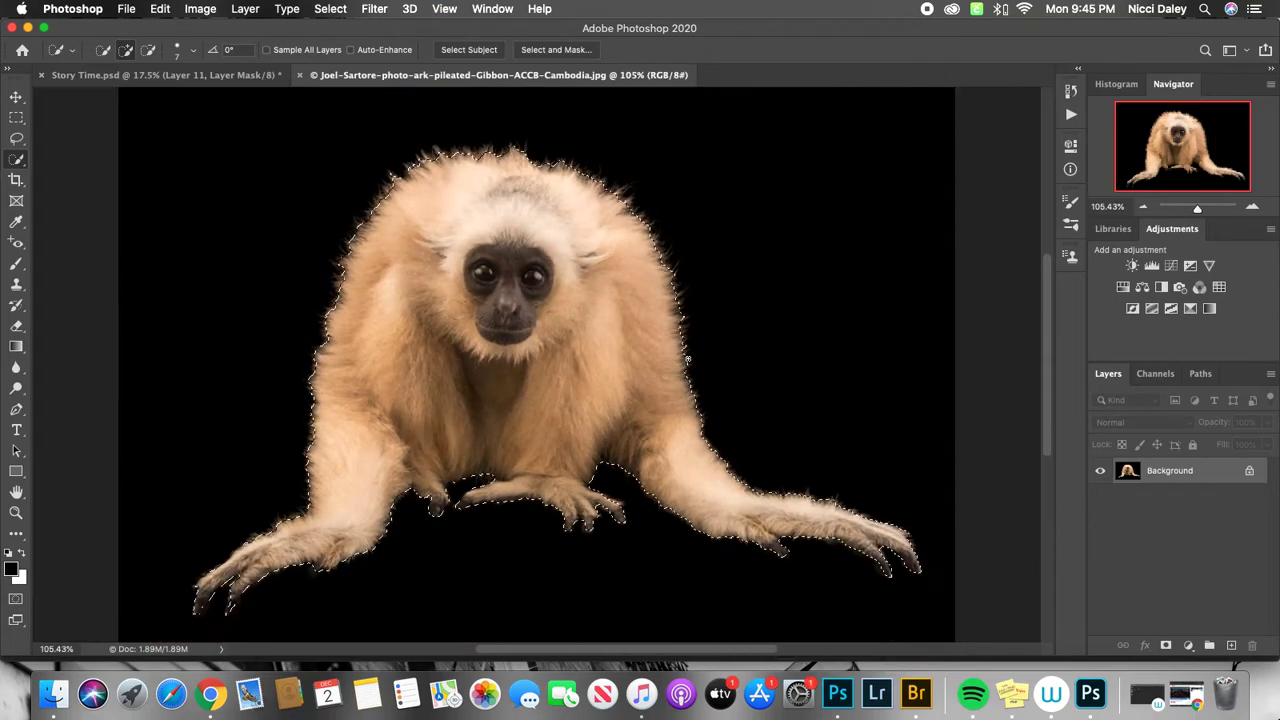
# Discard the manual selection and select the gibbon automatically with Select Subject.
pyautogui.click(331, 9)
pyautogui.click(356, 43)
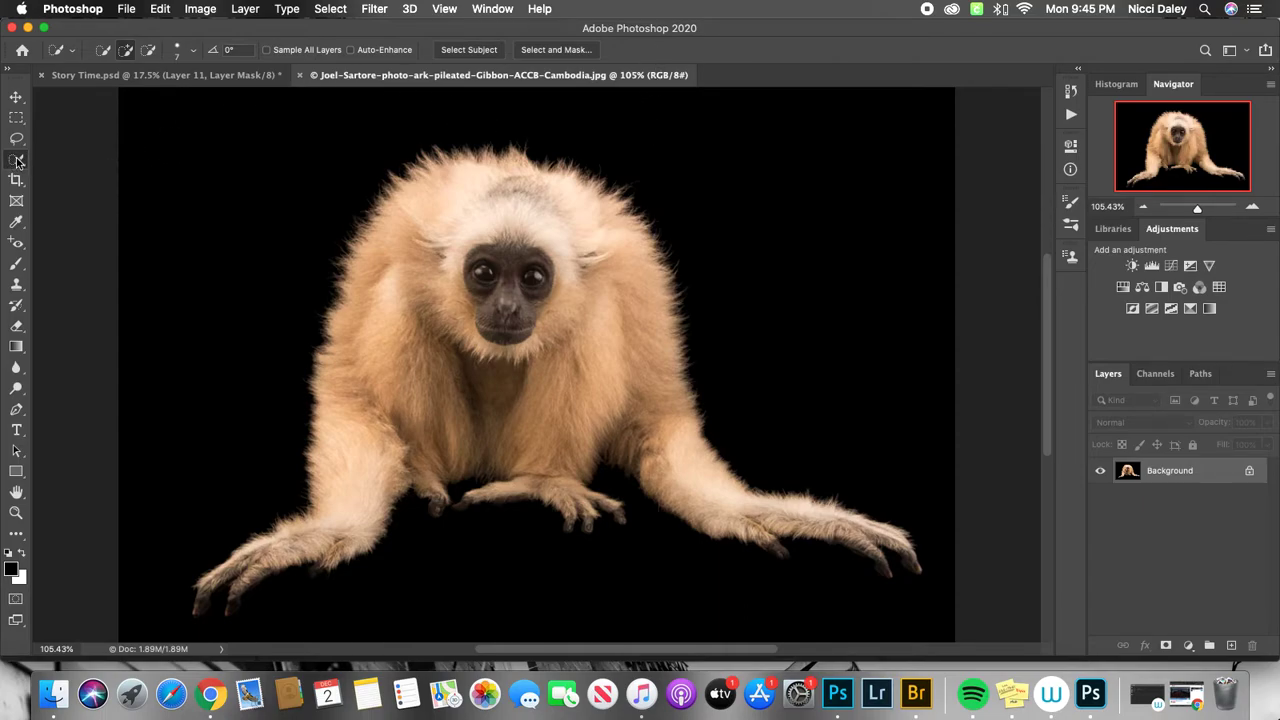
pyautogui.click(474, 50)
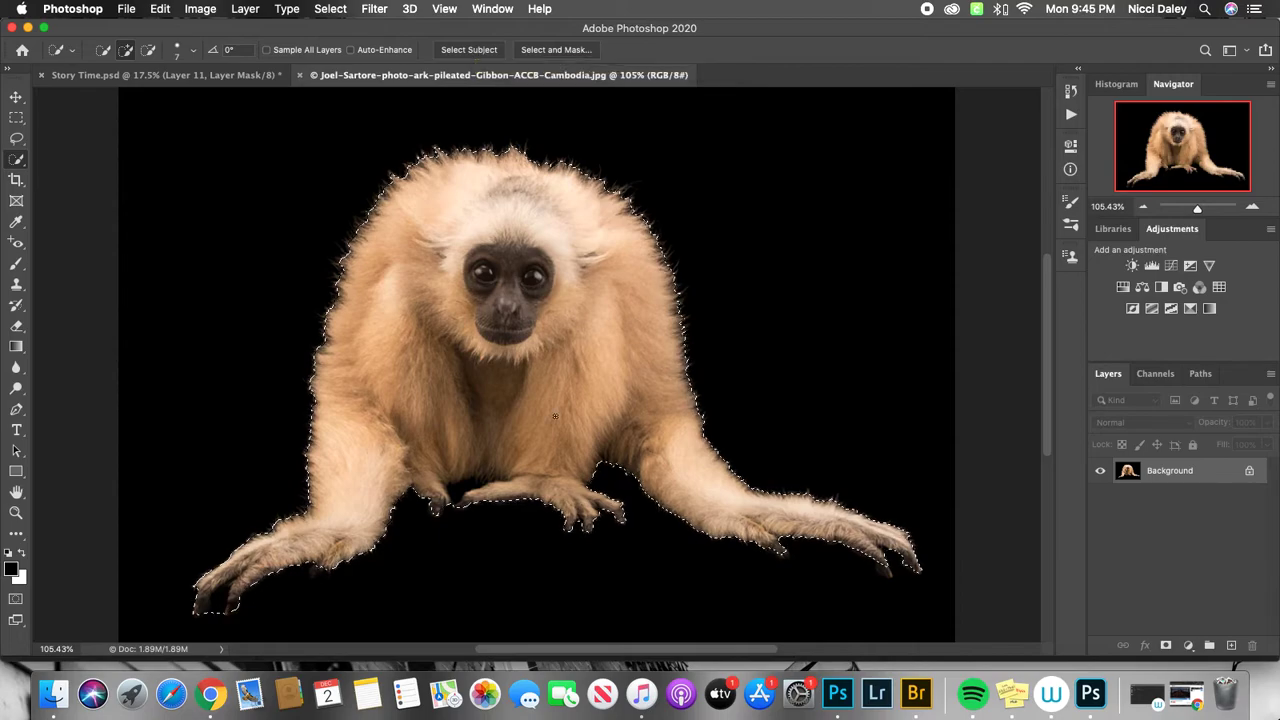
# Correct the automatic selection around the gibbon's feet and fingers with the Quick Selection tool at brush size 10.
pyautogui.press(']')
pyautogui.press(']')
pyautogui.press(']')
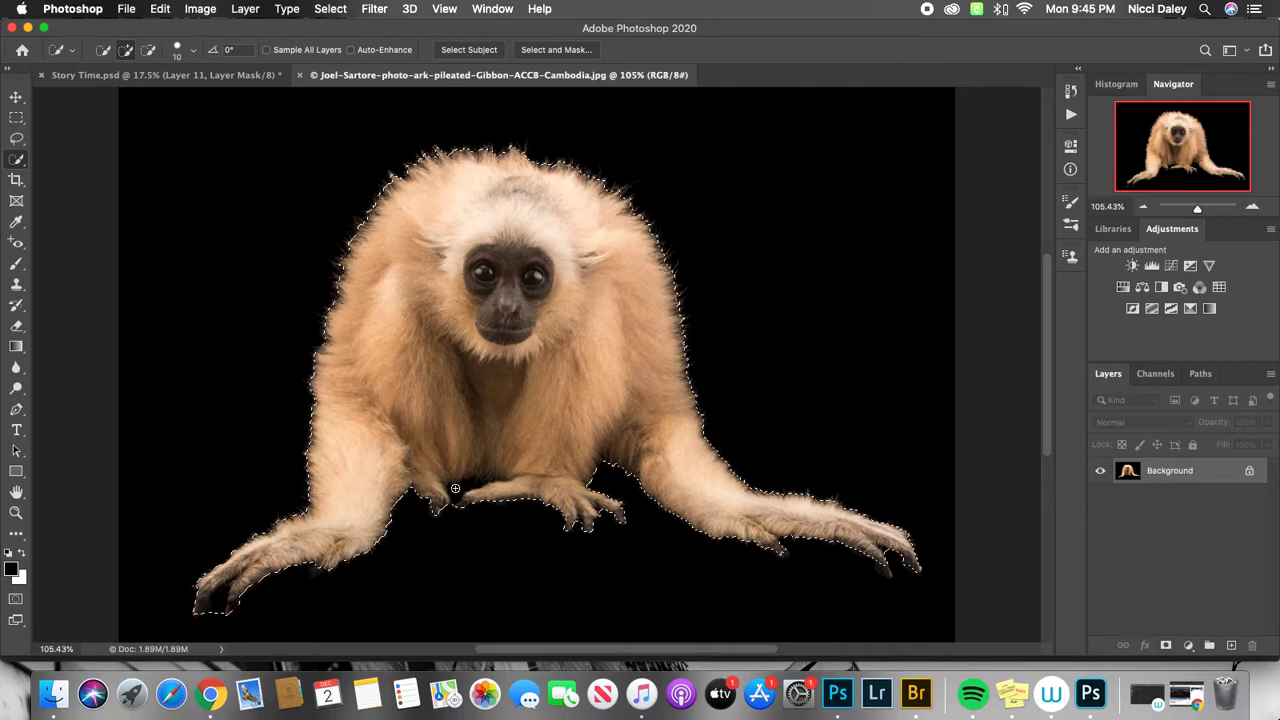
pyautogui.press('alt')
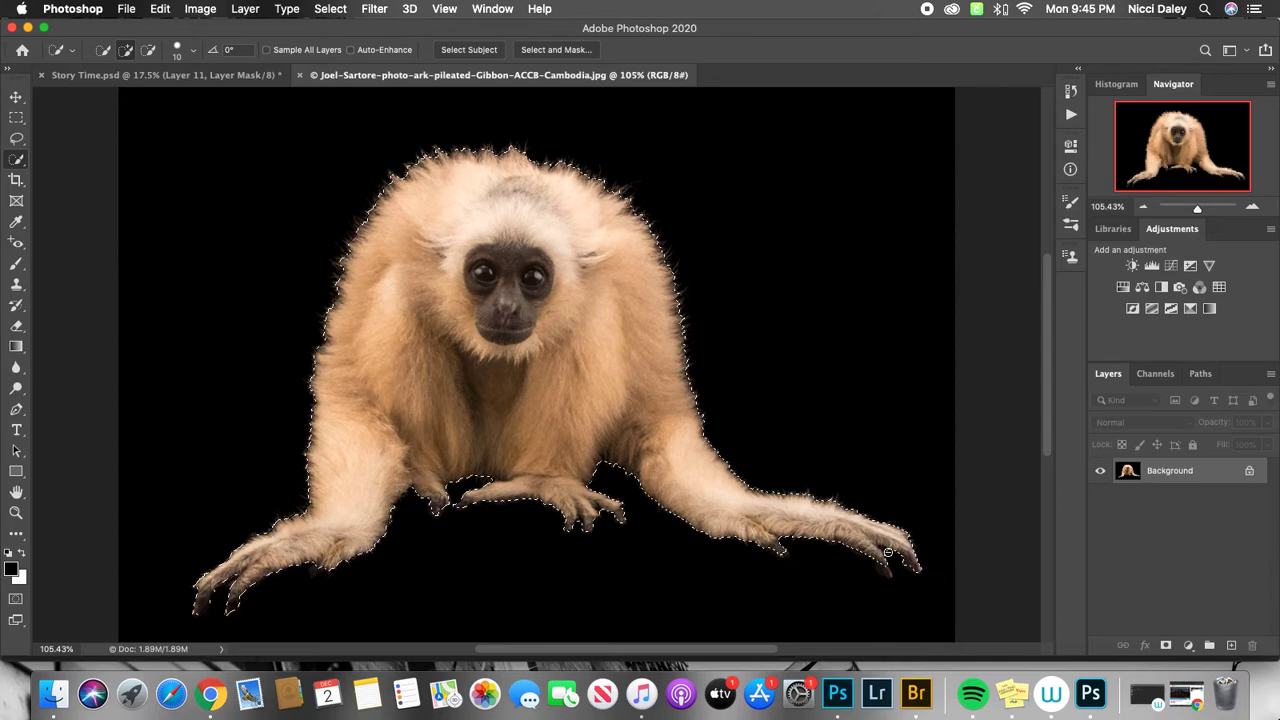
pyautogui.press('alt')
# Save the gibbon selection as a new channel named "rough", and deselect it.
pyautogui.rightClick(489, 310)
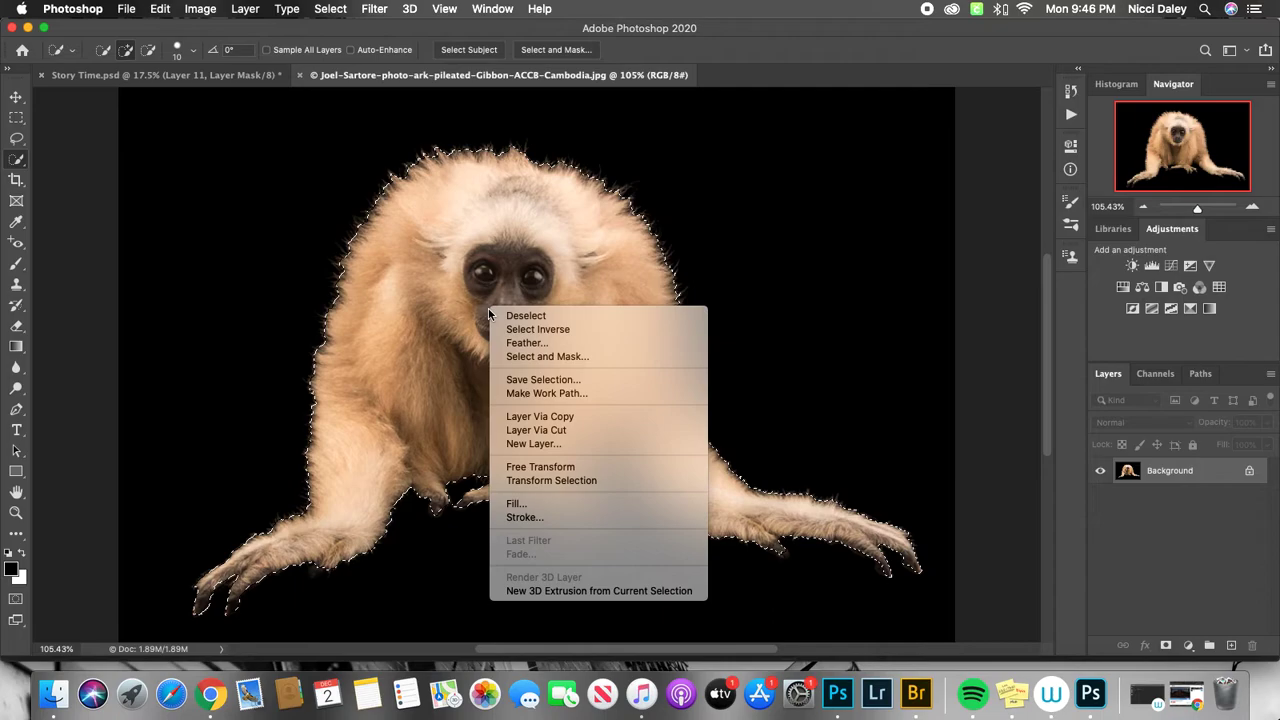
pyautogui.click(525, 380)
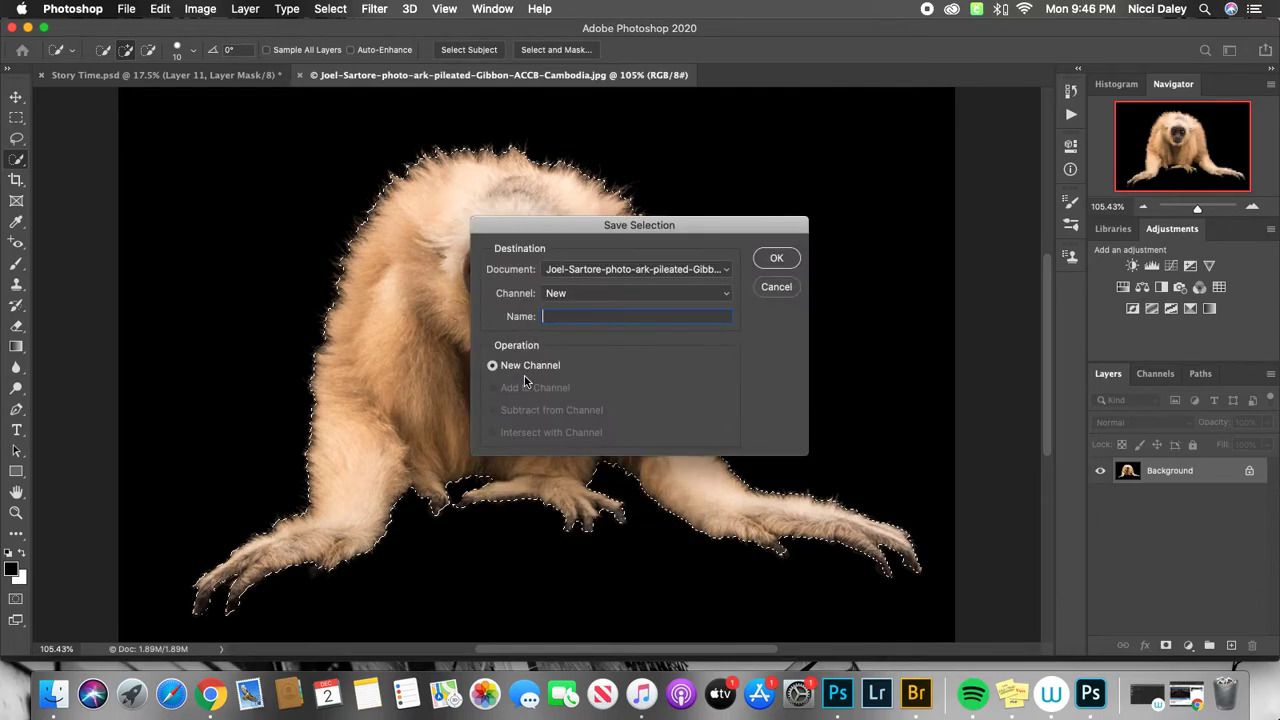
pyautogui.write('rough')
pyautogui.click(777, 257)
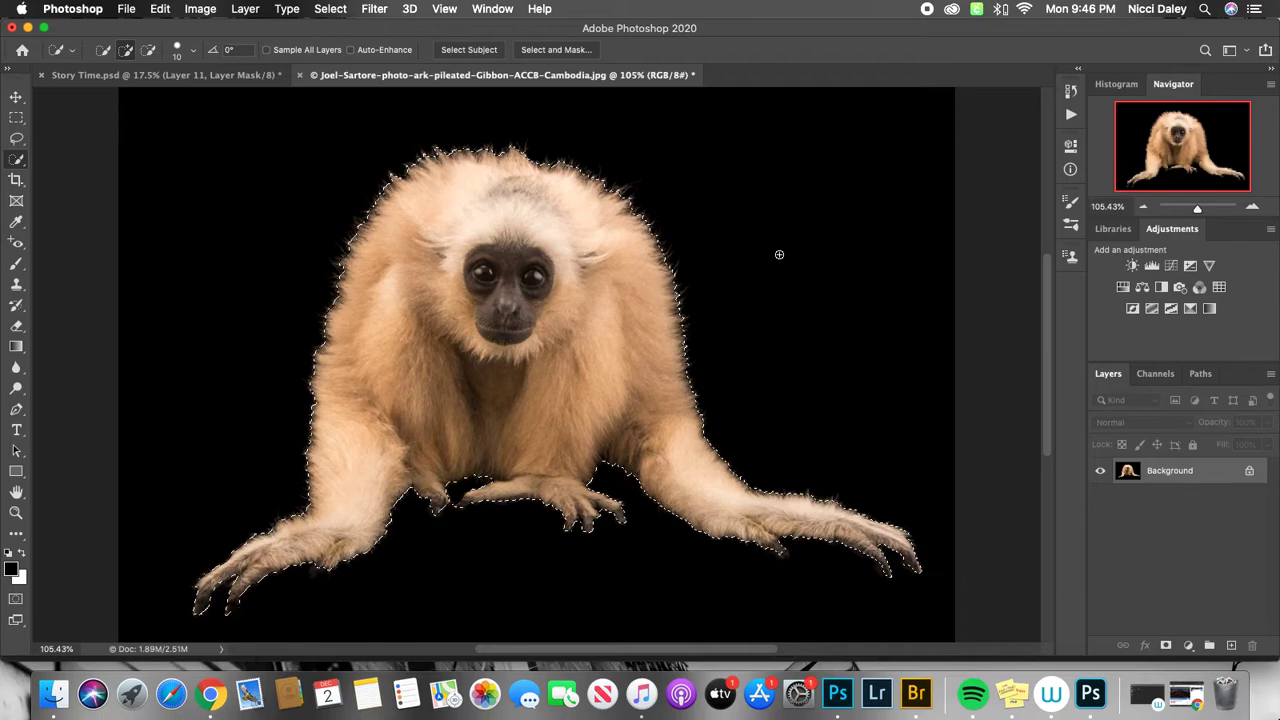
pyautogui.click(338, 10)
pyautogui.click(338, 38)
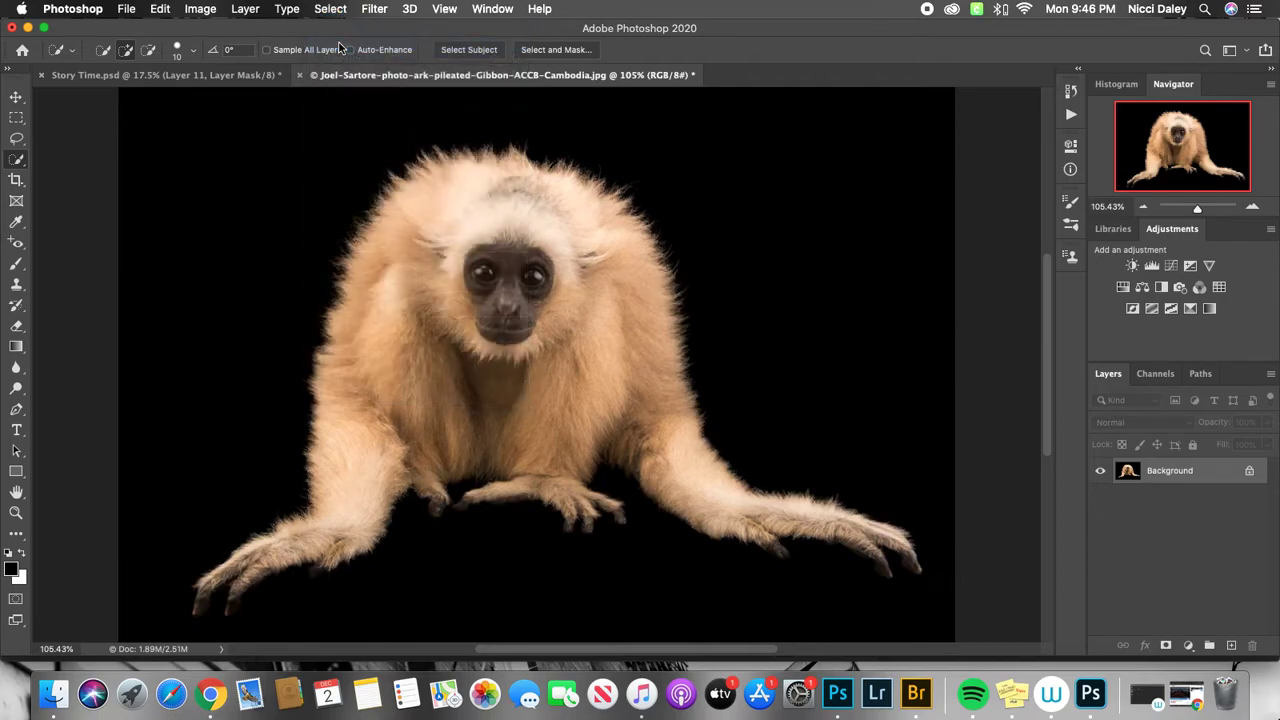
# Display the saved "rough" channel on its own to examine the gibbon's mask.
pyautogui.click(1202, 375)
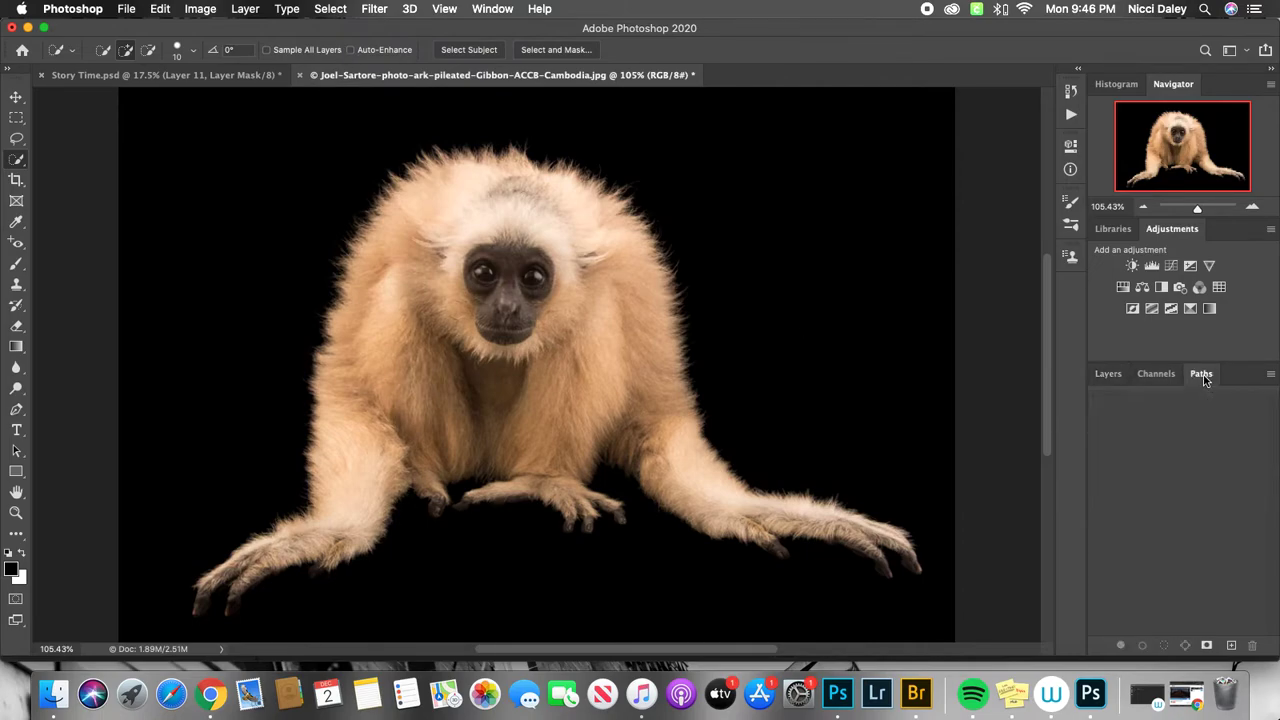
pyautogui.click(1154, 374)
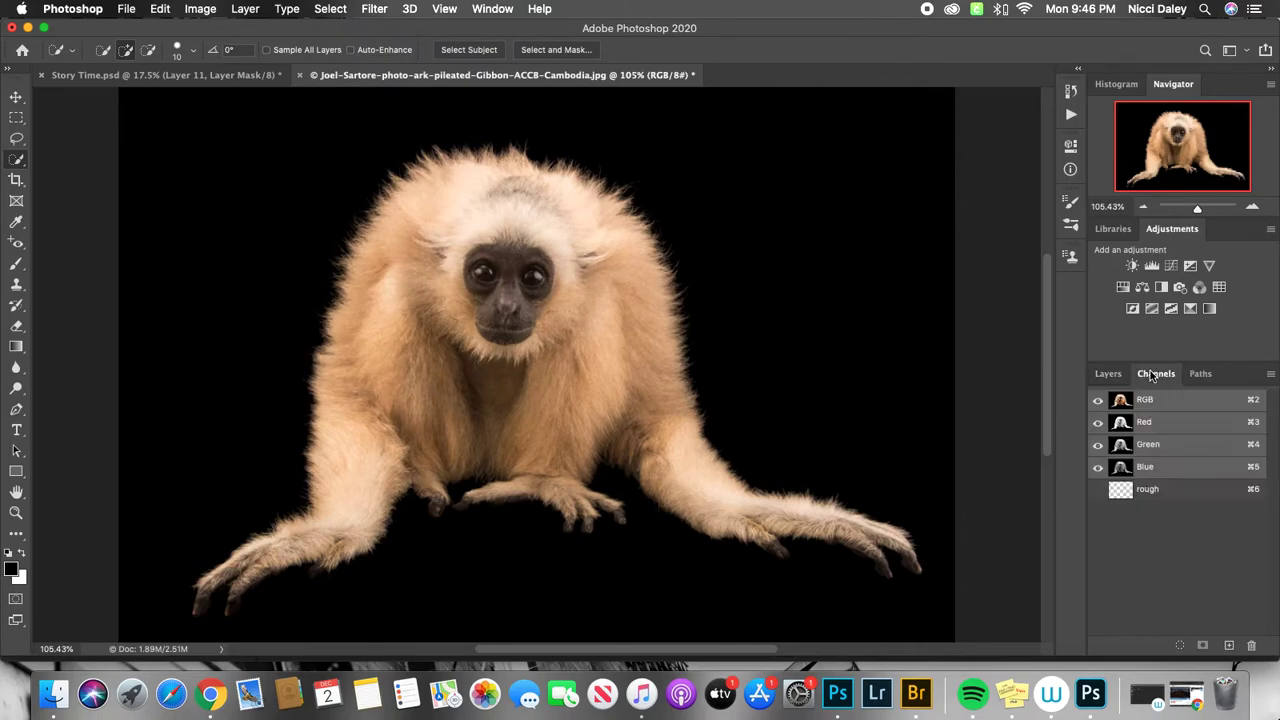
pyautogui.click(1098, 489)
pyautogui.click(1119, 489)
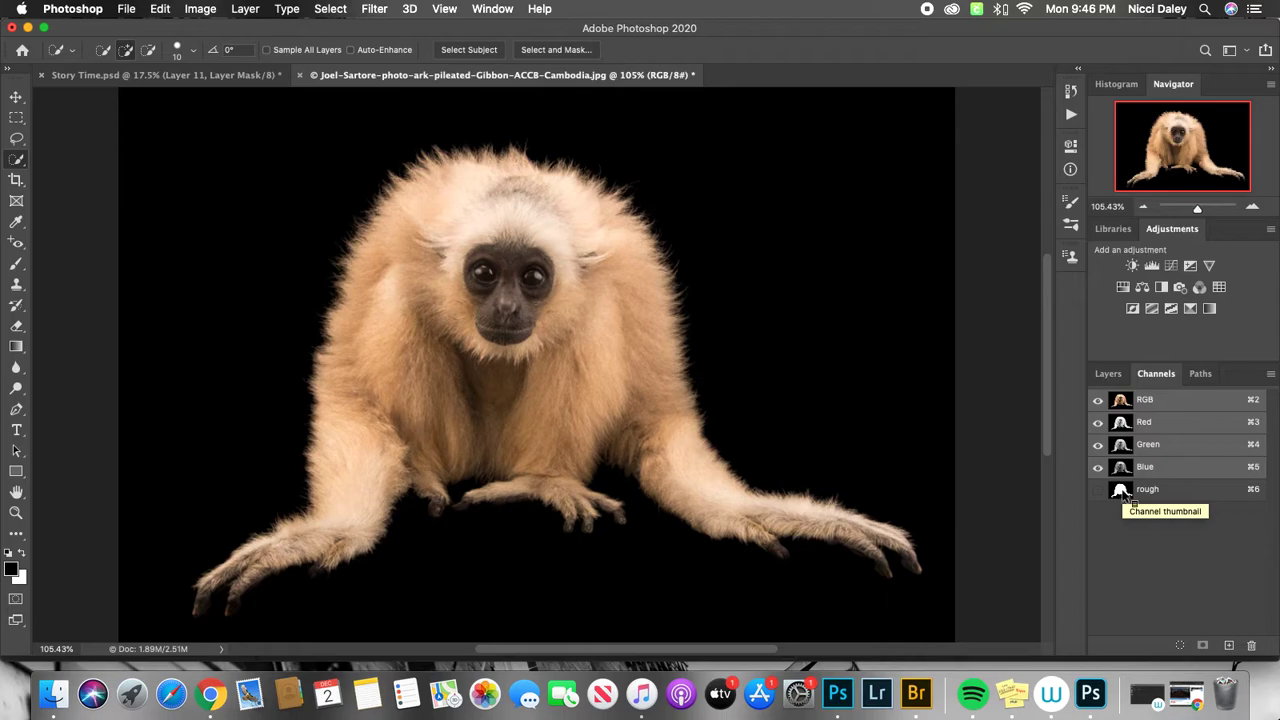
pyautogui.rightClick(1122, 495)
pyautogui.click(1122, 495)
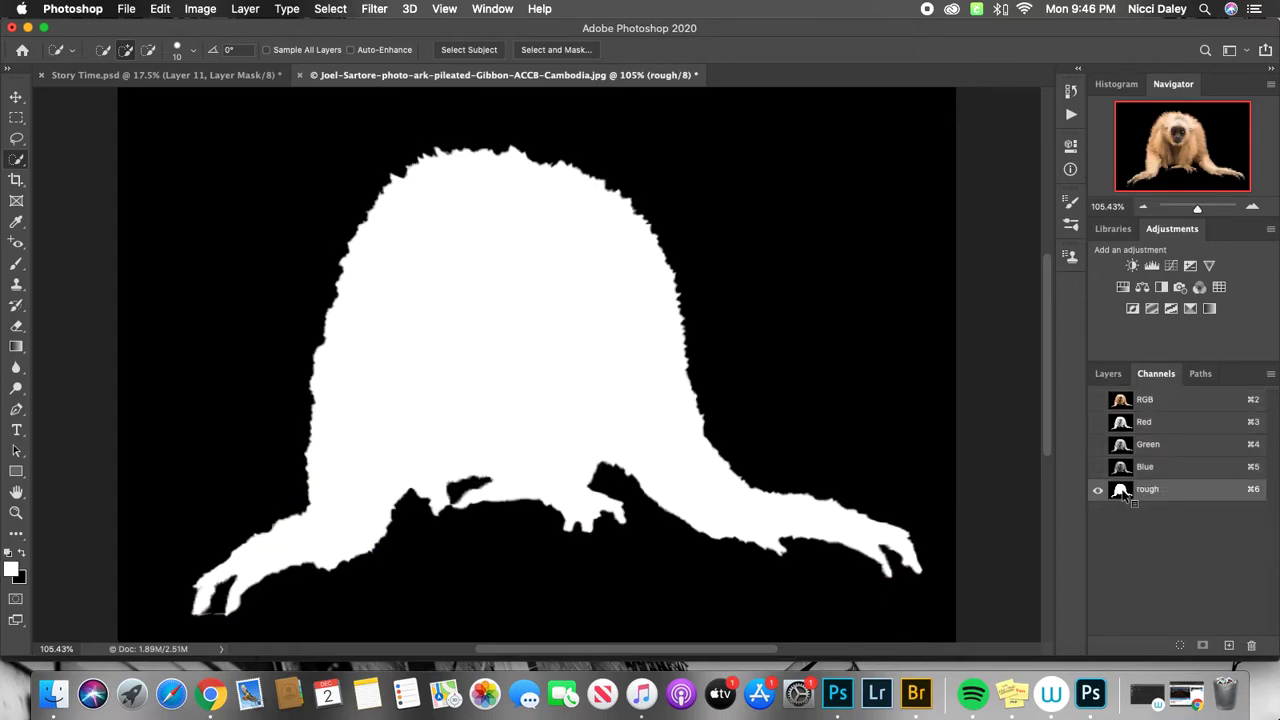
# Restore the gibbon selection over the full-colour image by returning to the Save Selection state in the history.
pyautogui.rightClick(1123, 494)
pyautogui.click(1125, 510)
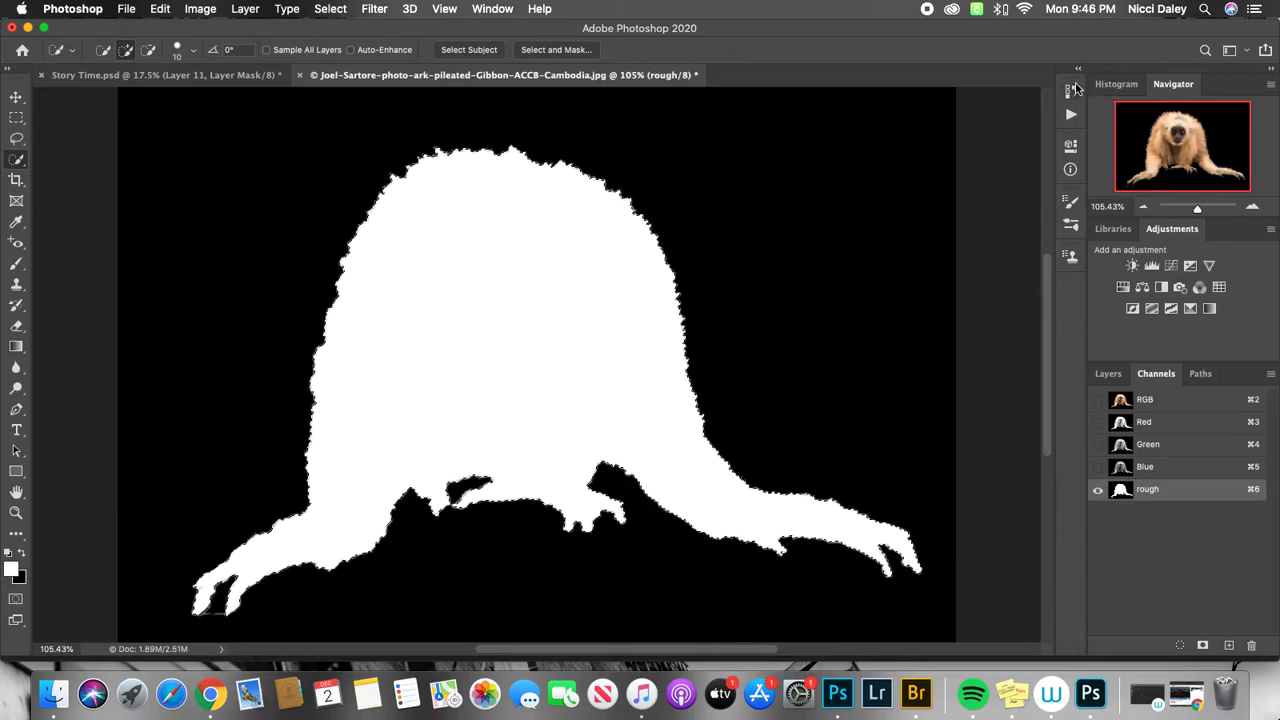
pyautogui.click(1068, 92)
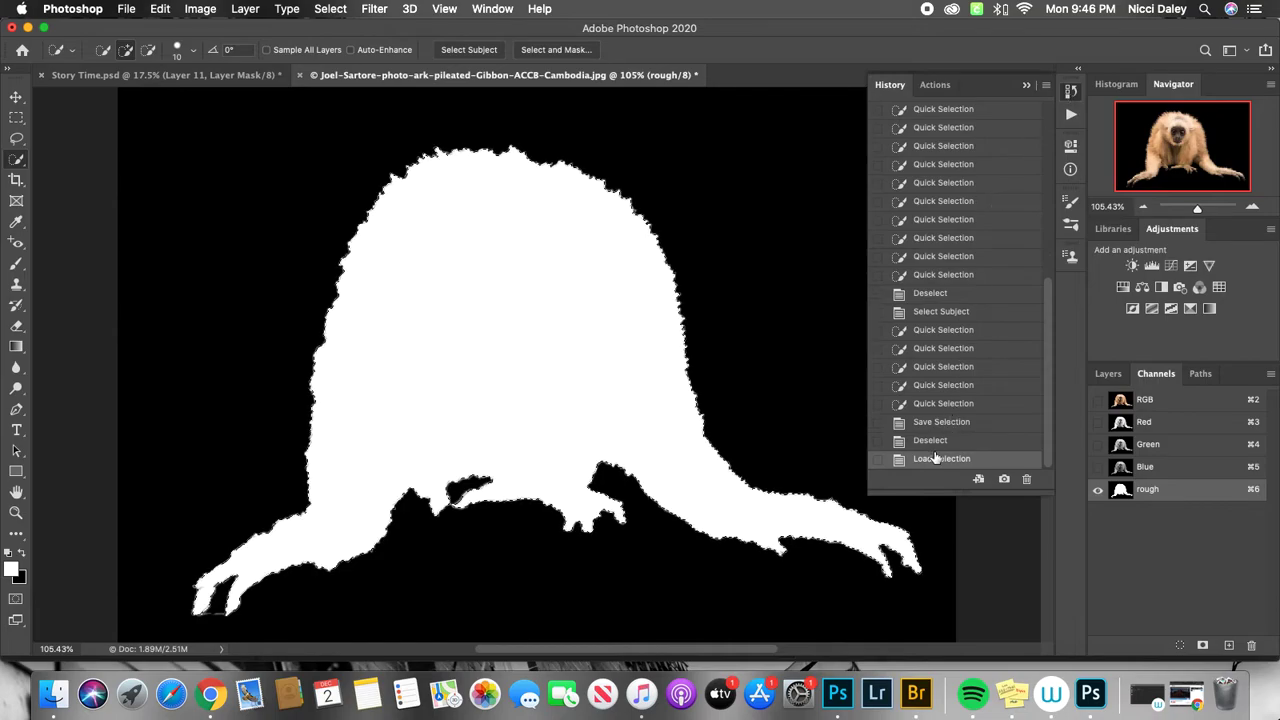
pyautogui.click(935, 443)
pyautogui.click(940, 422)
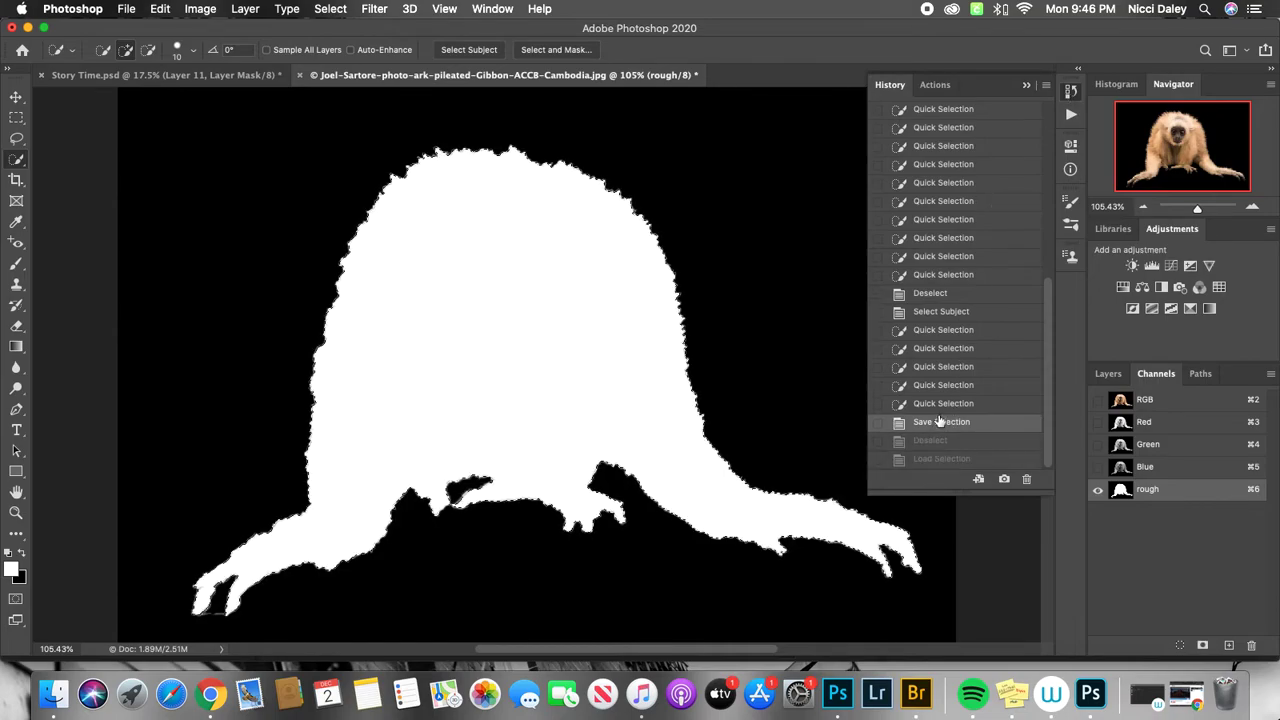
pyautogui.click(942, 404)
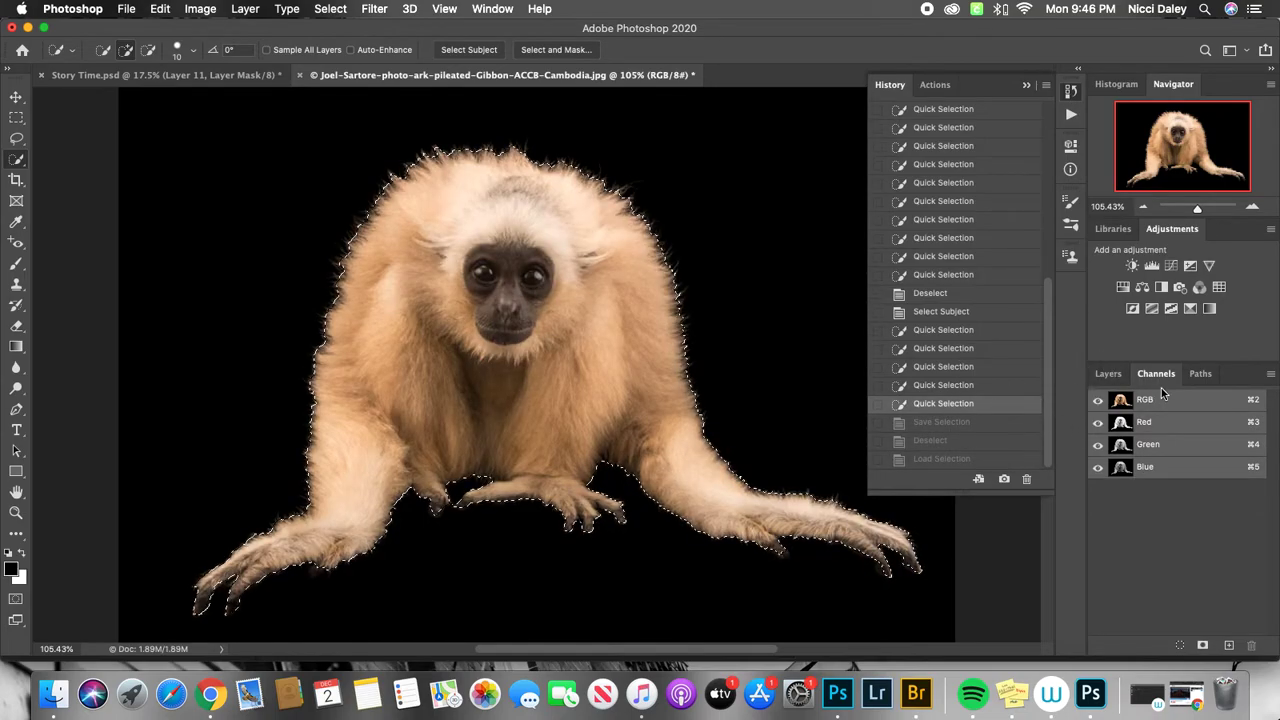
pyautogui.click(934, 423)
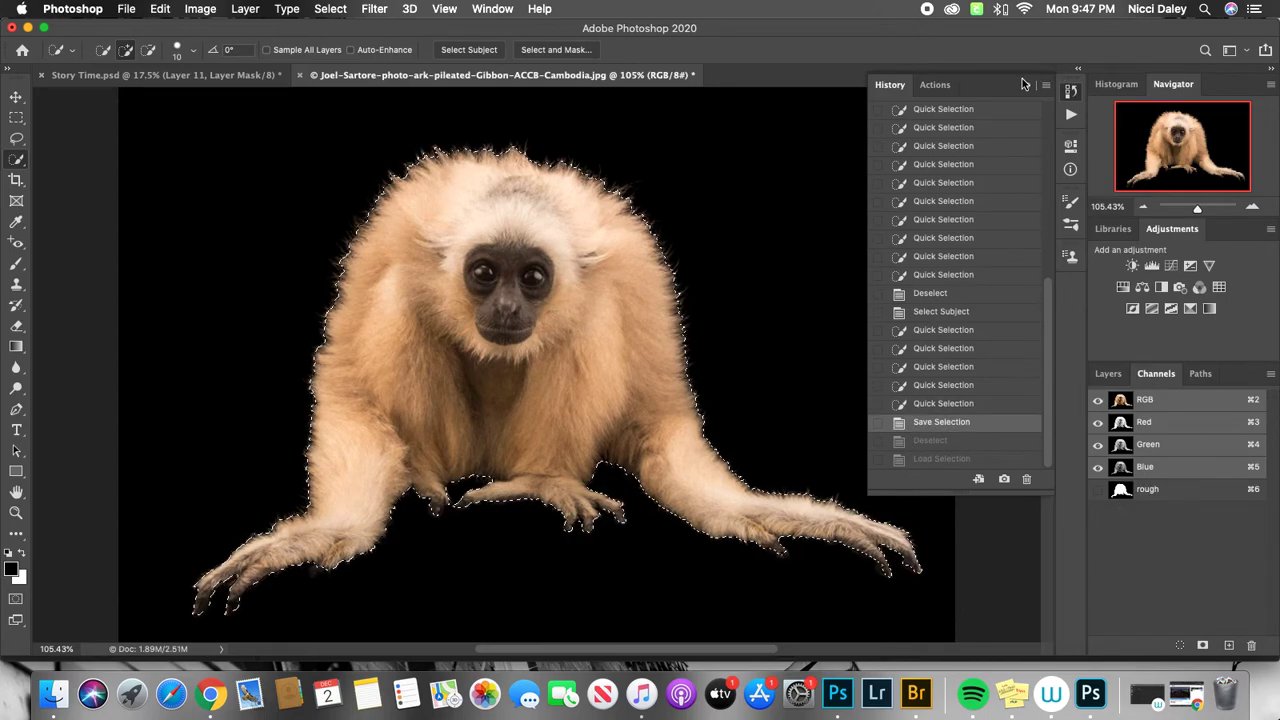
pyautogui.click(1023, 87)
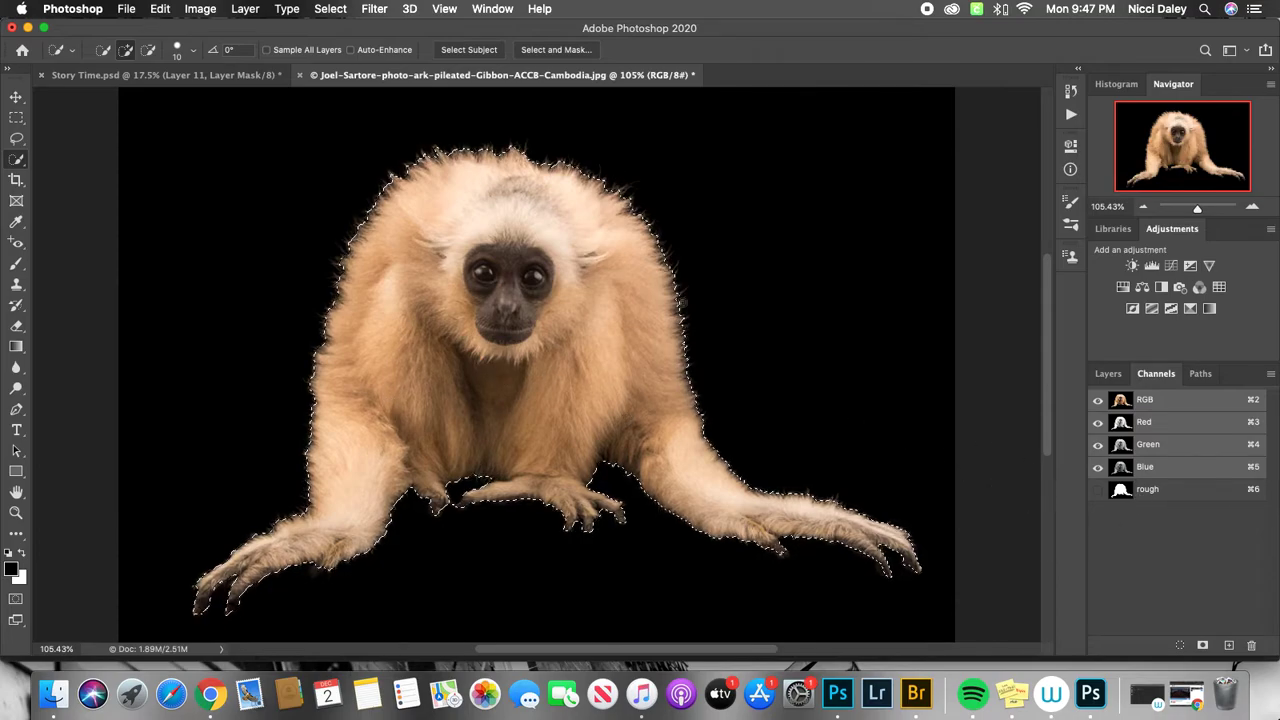
# Open the gibbon selection in Select and Mask and compare it in the On Layers and Marching Ants views.
pyautogui.click(1108, 374)
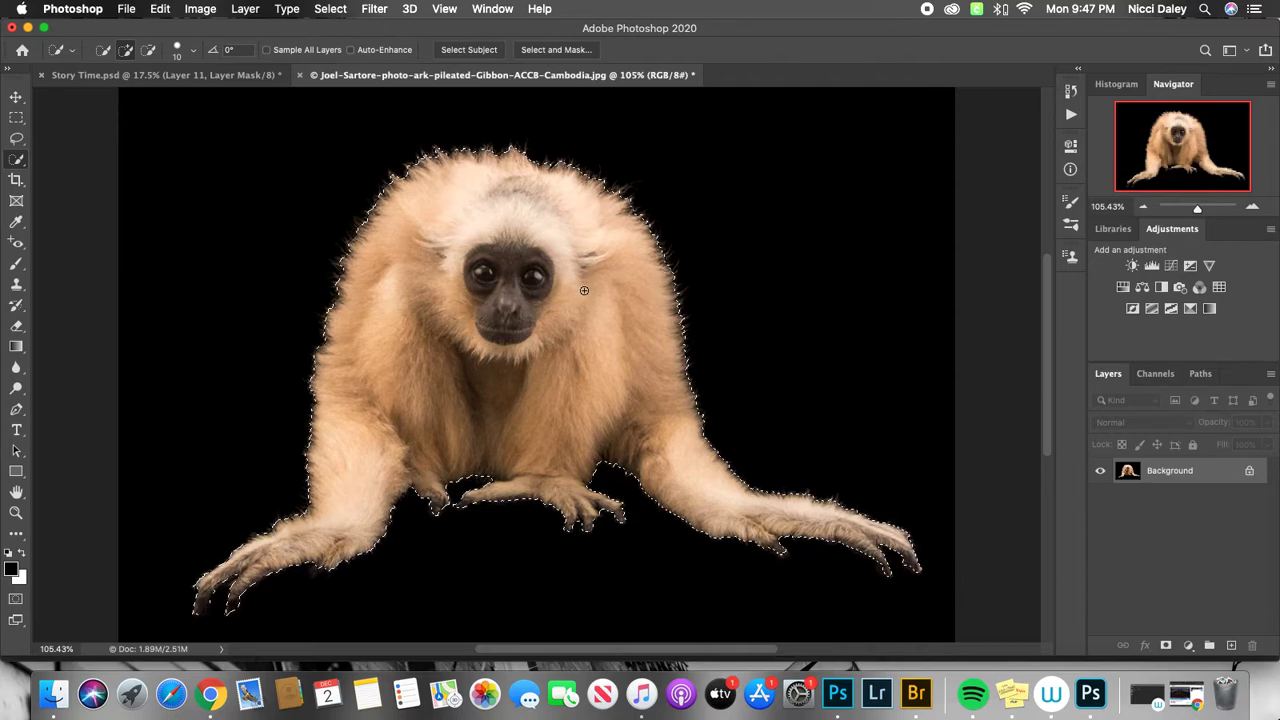
pyautogui.click(573, 53)
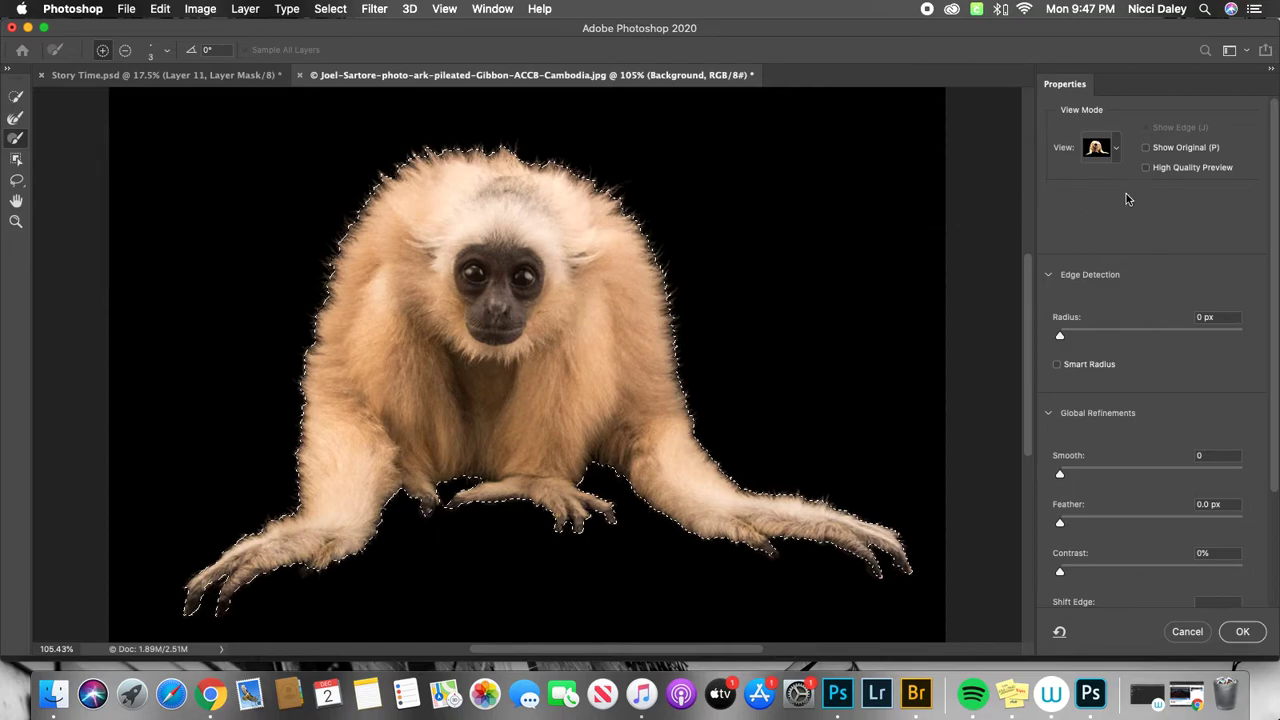
pyautogui.click(1118, 149)
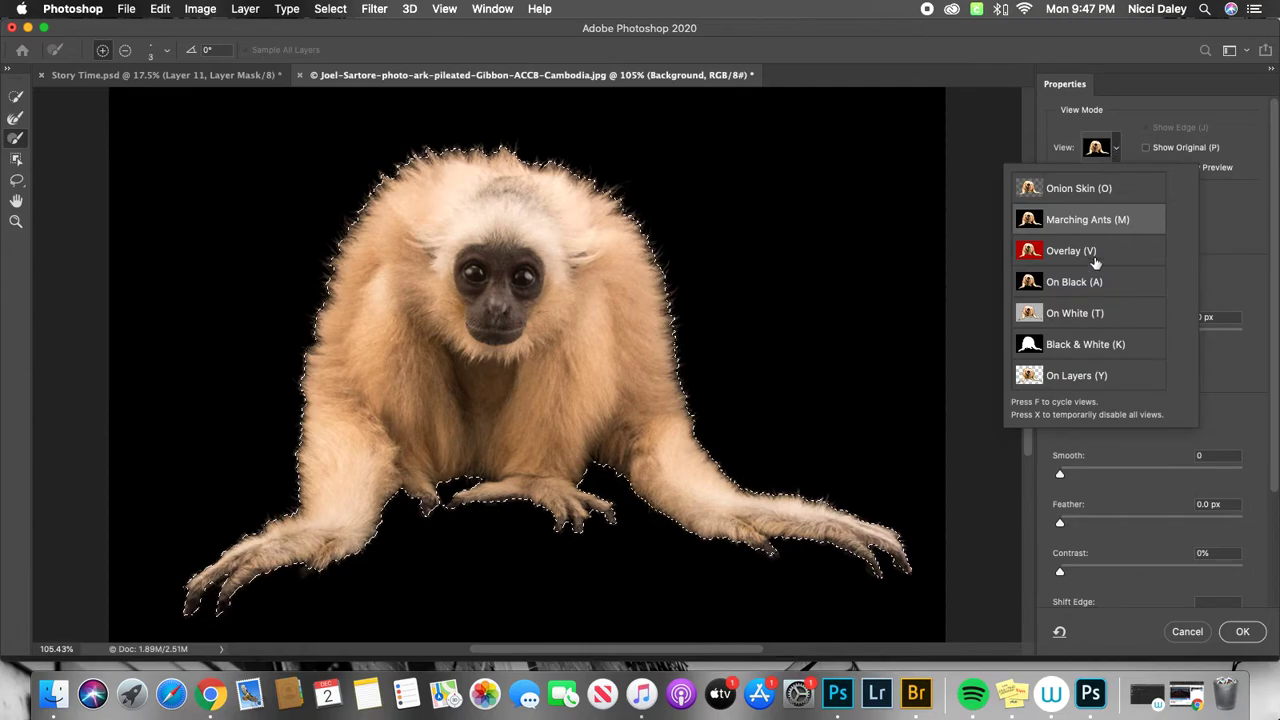
pyautogui.click(1079, 197)
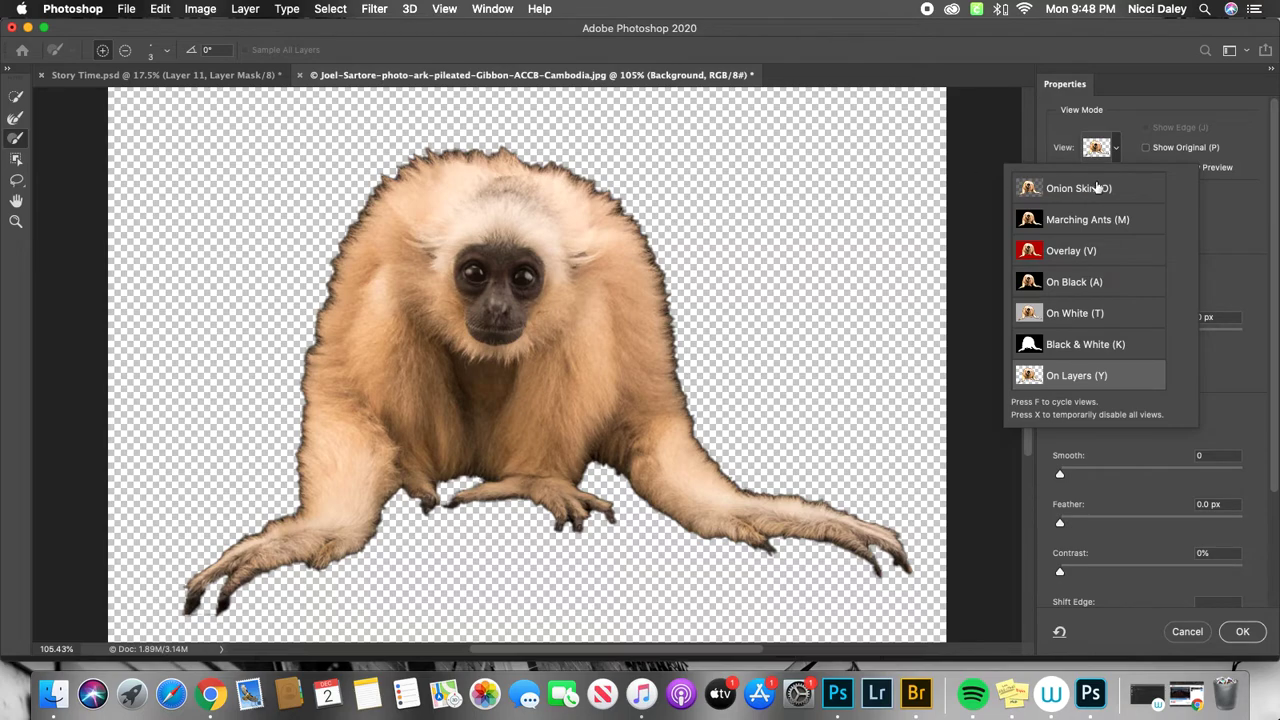
pyautogui.click(1119, 149)
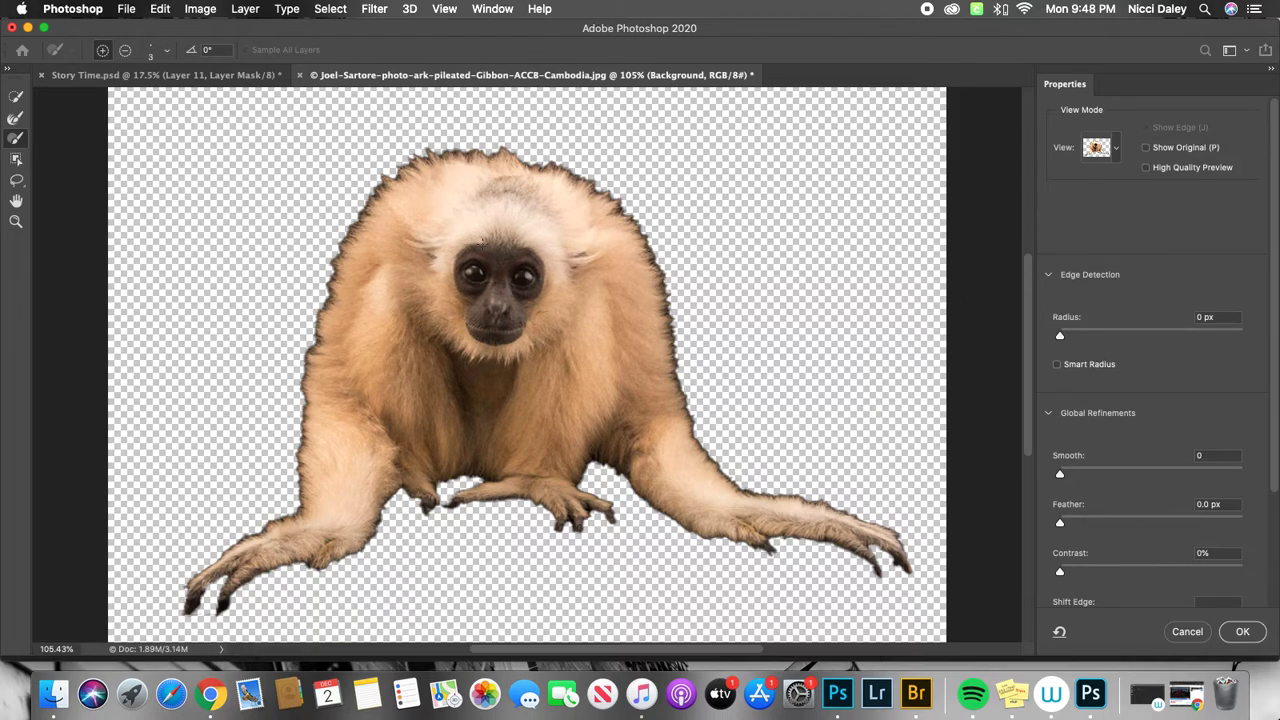
pyautogui.click(1118, 150)
pyautogui.click(1076, 226)
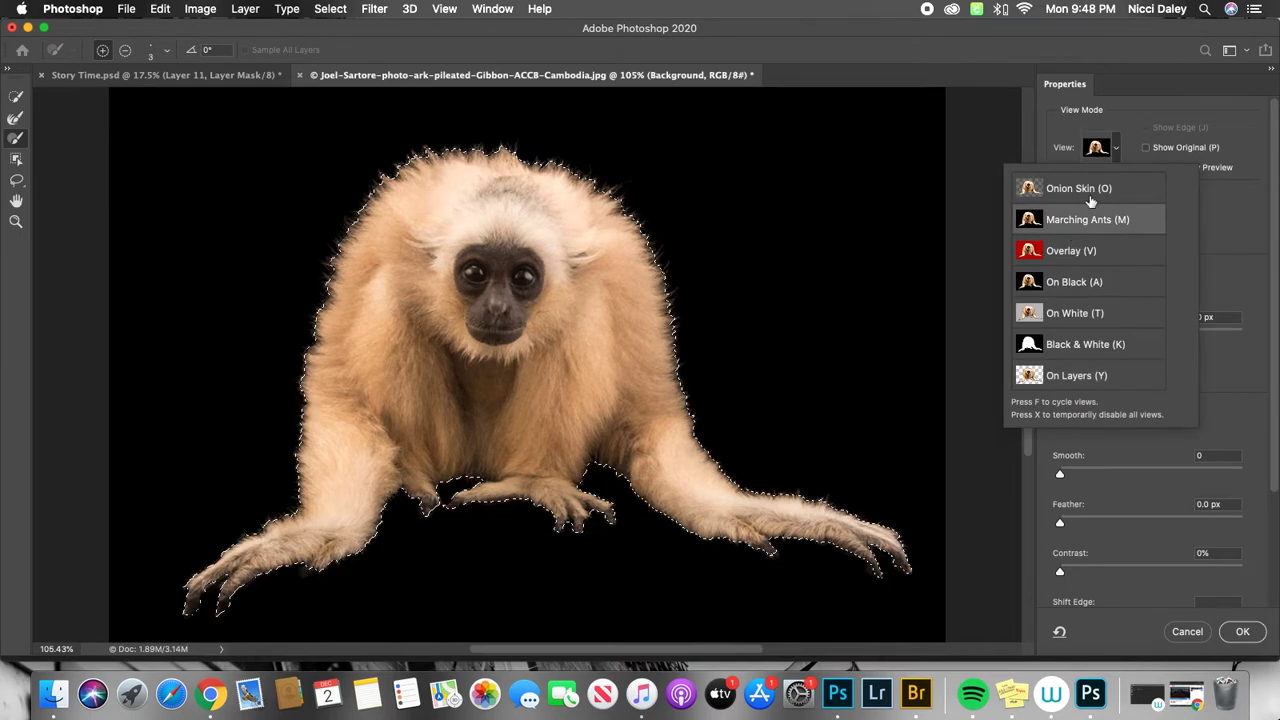
pyautogui.click(1118, 150)
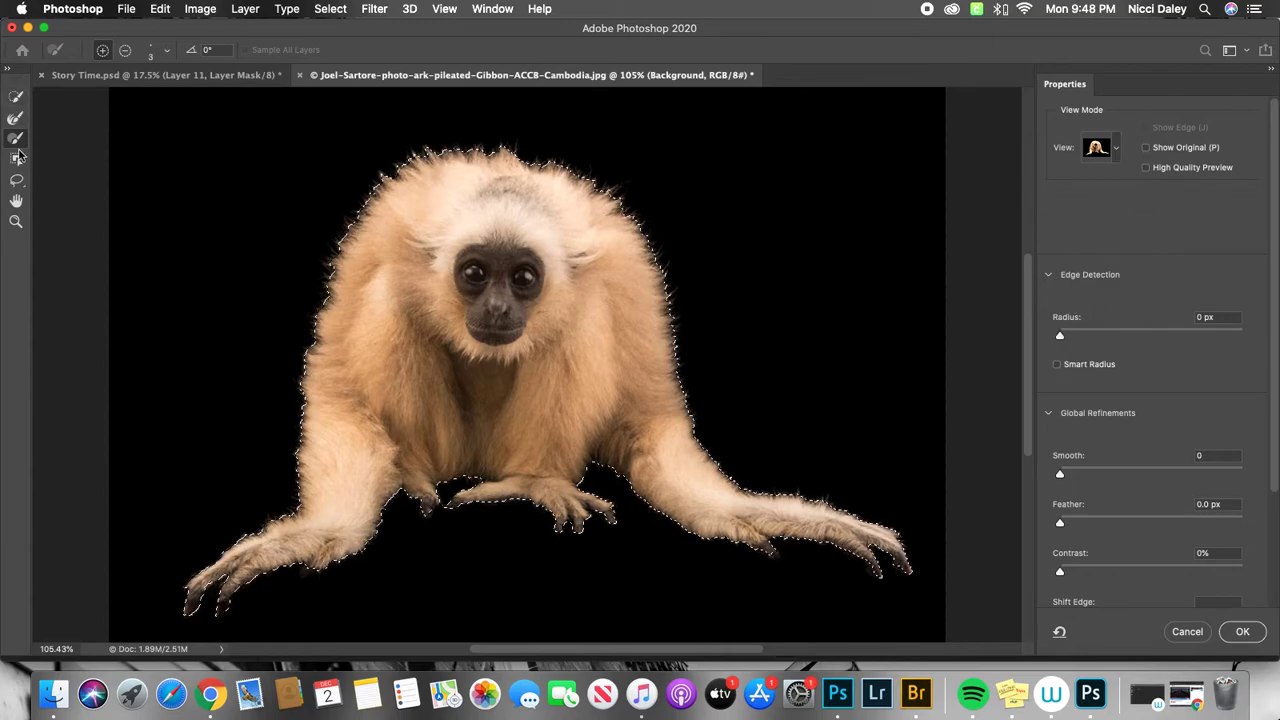
pyautogui.click(17, 97)
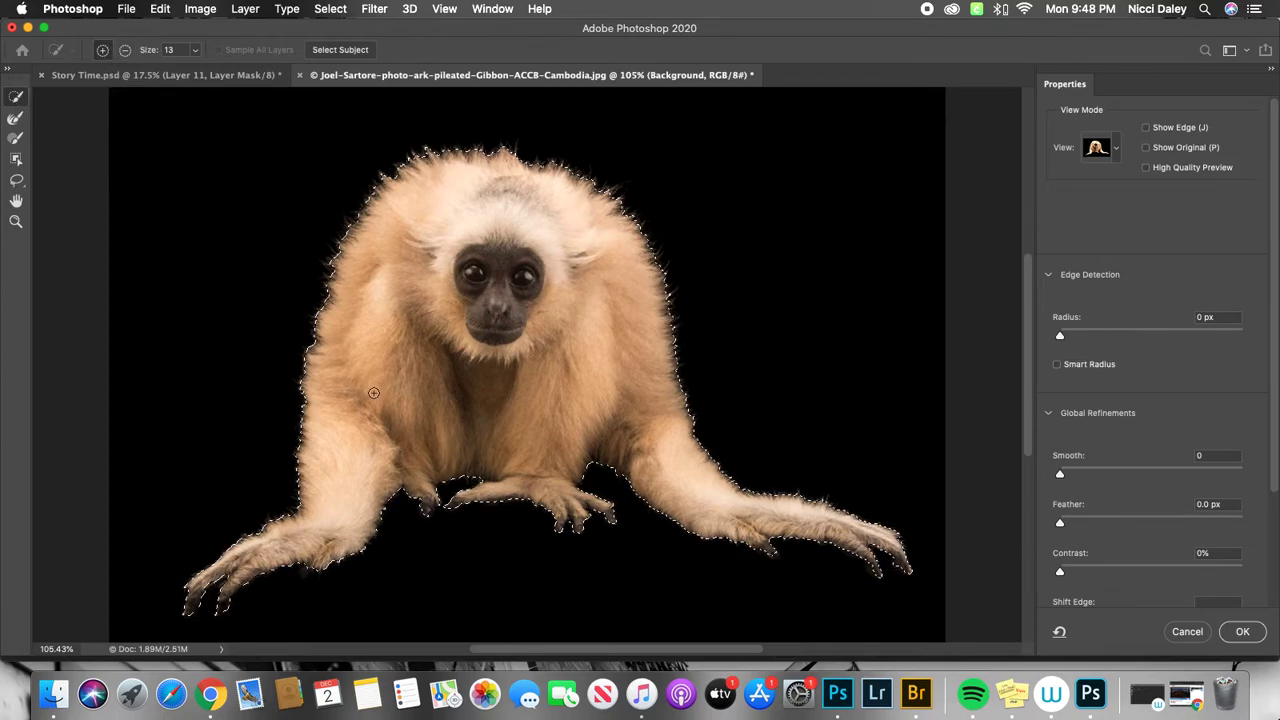
pyautogui.click(16, 119)
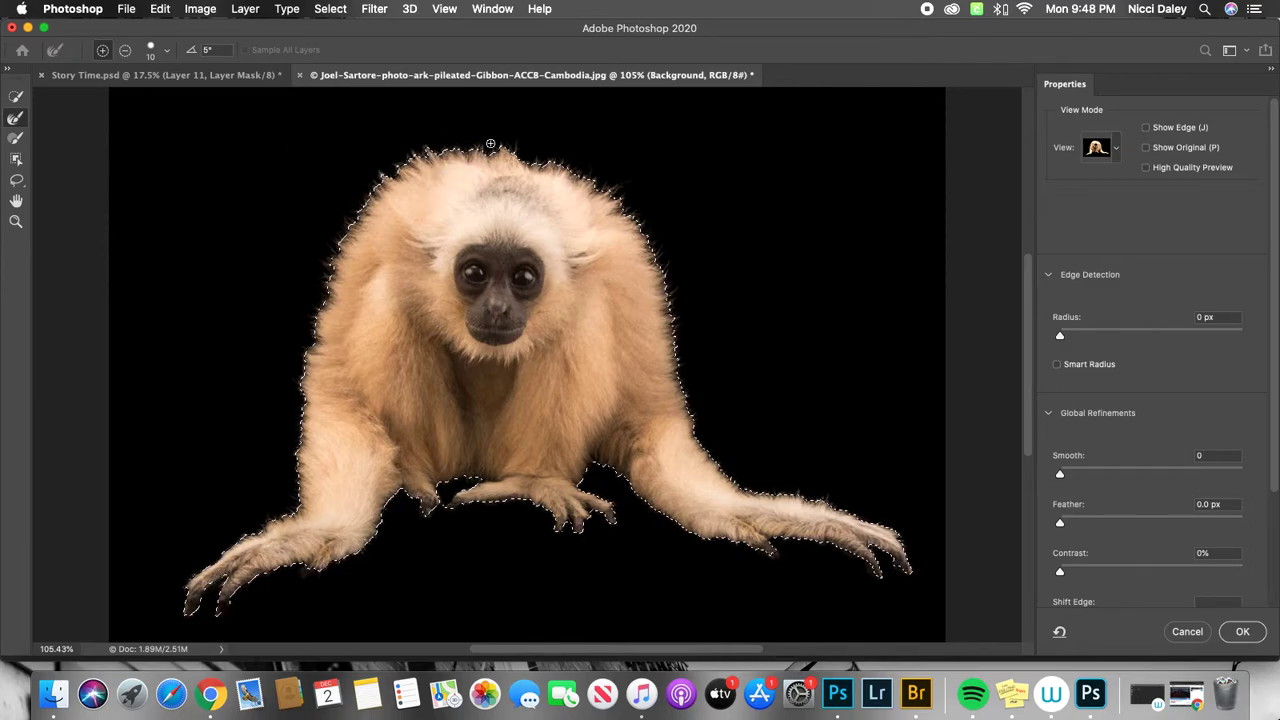
pyautogui.click(17, 141)
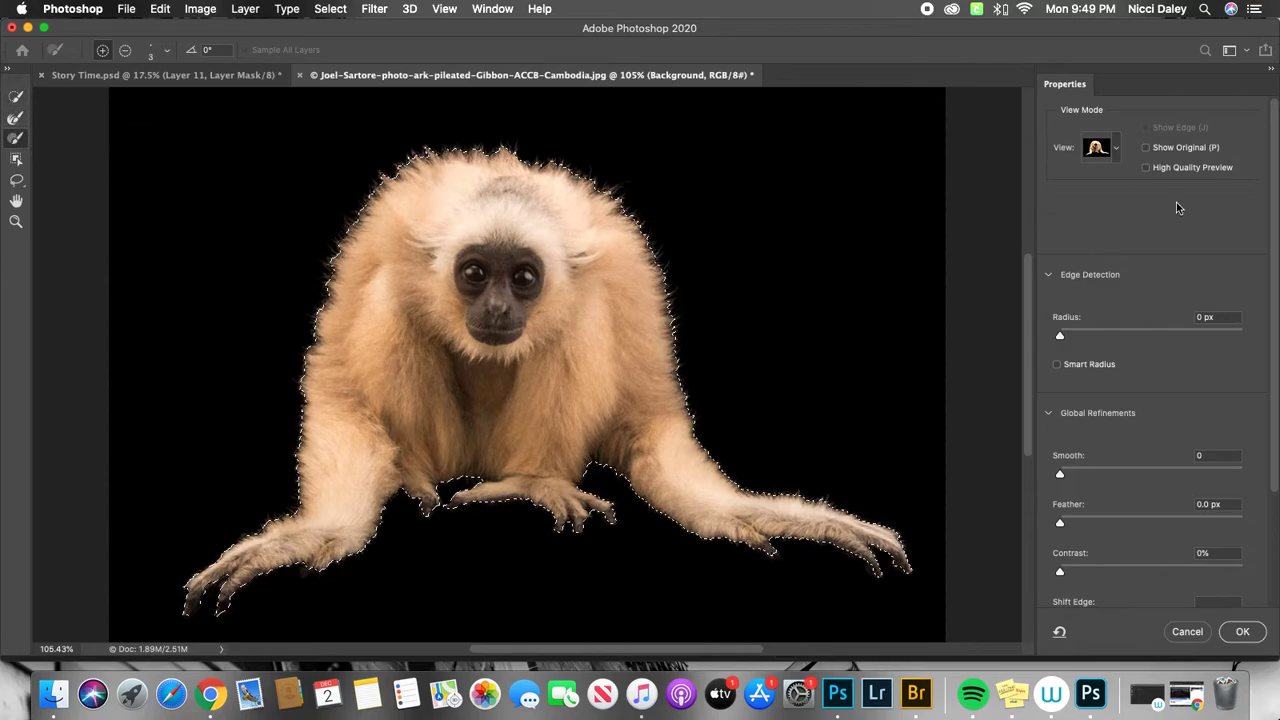
# Switch the Select and Mask preview of the gibbon to the Onion Skin view.
pyautogui.click(1119, 148)
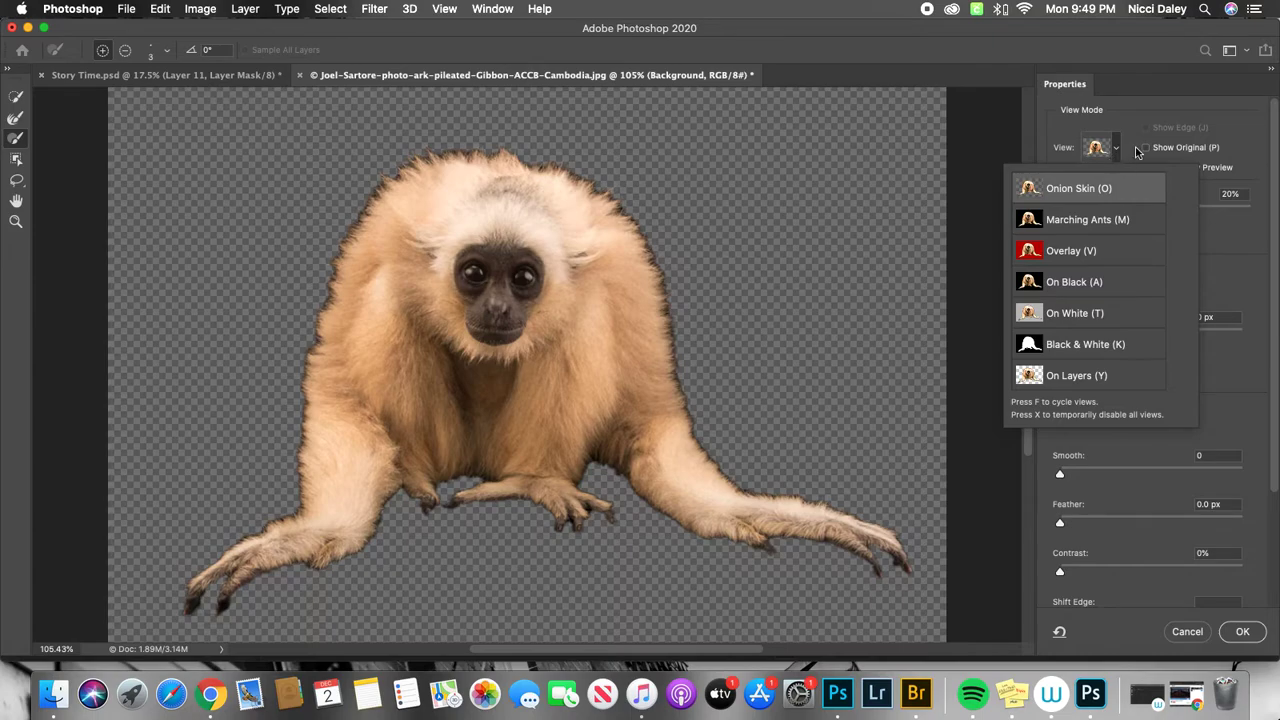
pyautogui.click(1119, 148)
pyautogui.click(1115, 155)
pyautogui.click(1117, 151)
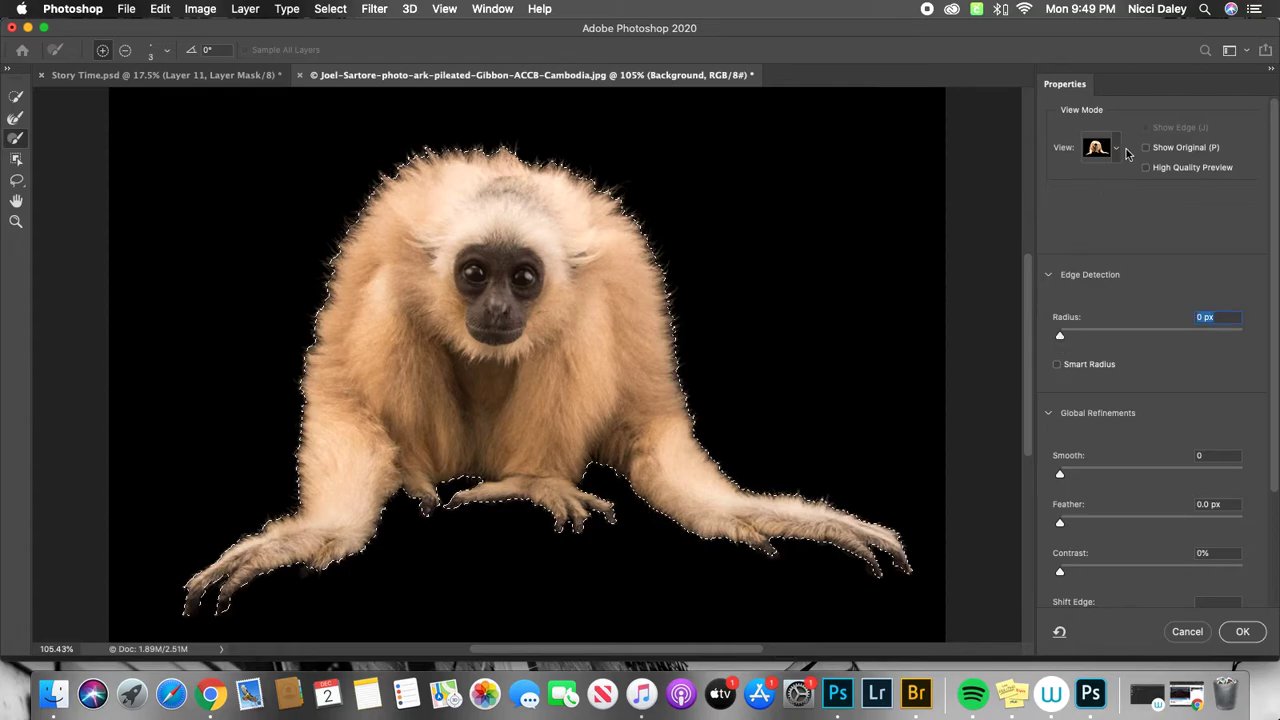
pyautogui.click(1118, 150)
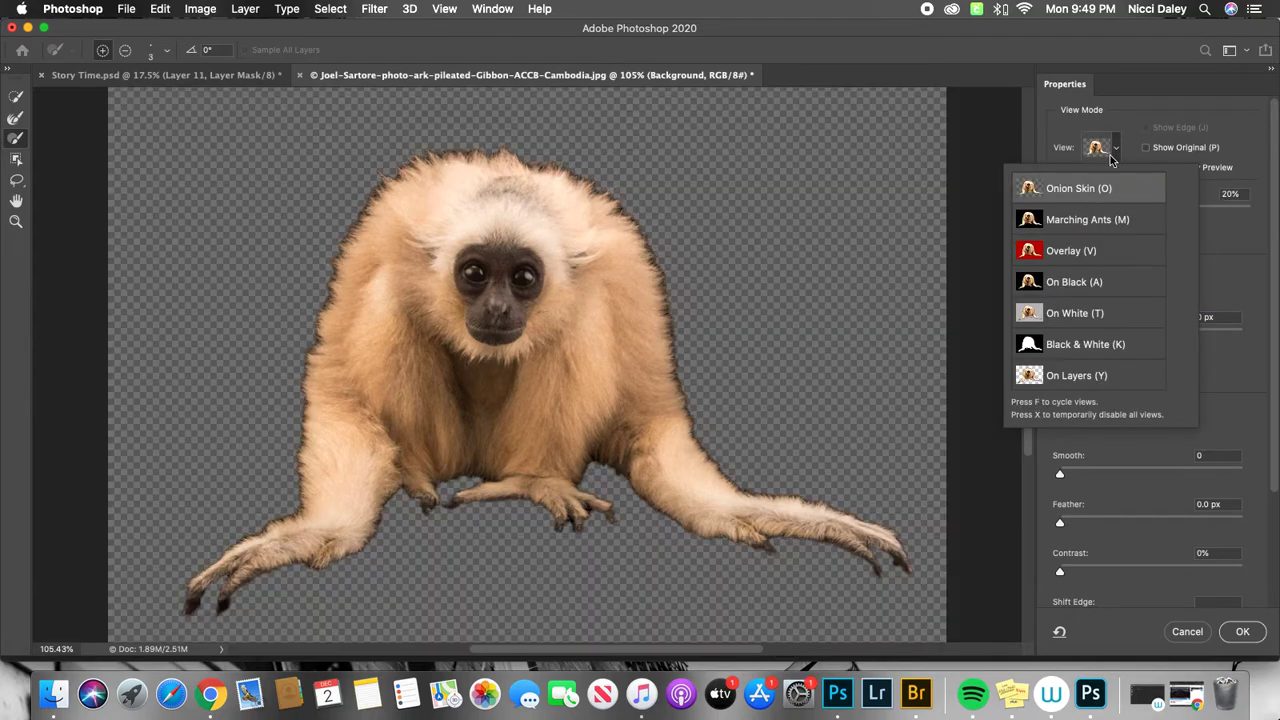
pyautogui.click(1118, 151)
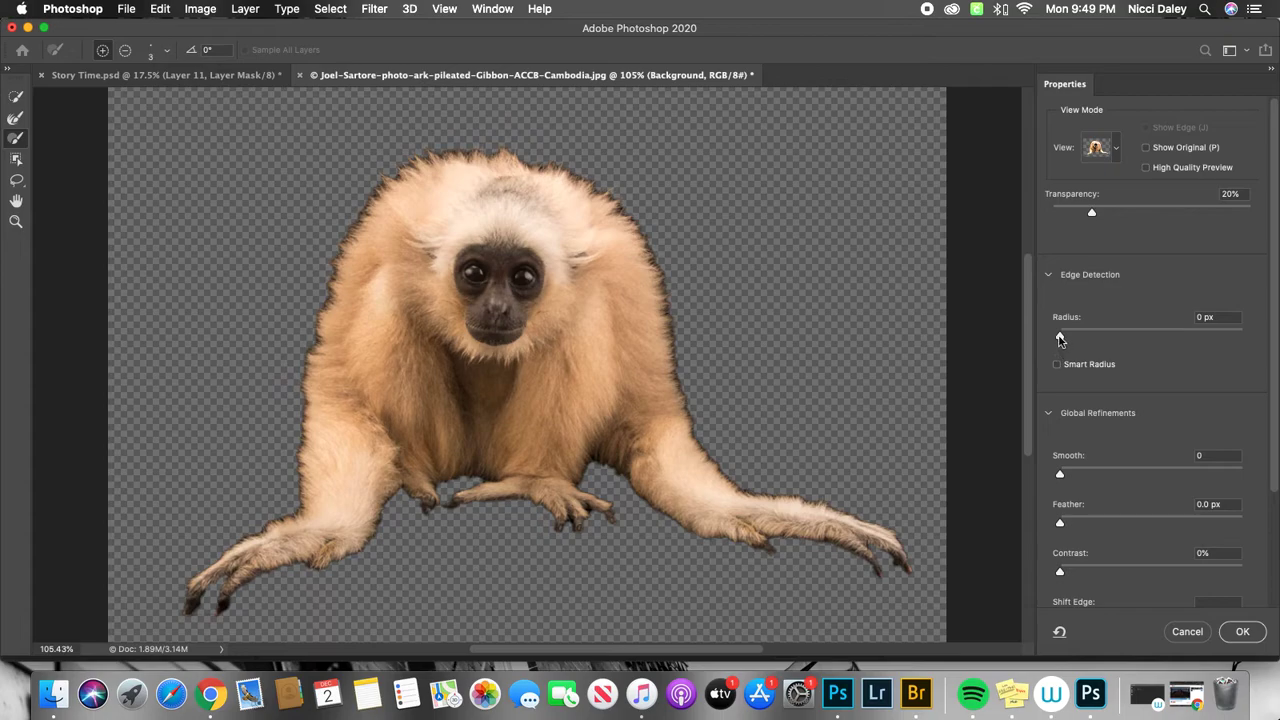
pyautogui.moveTo(1061, 337)
pyautogui.mouseDown()
pyautogui.moveTo(1182, 342)
pyautogui.moveTo(1059, 340)
pyautogui.mouseUp()
# Refine the fur edge along the shoulder and flank on the picture's right side with the size 10 Refine Edge Brush.
pyautogui.click(15, 120)
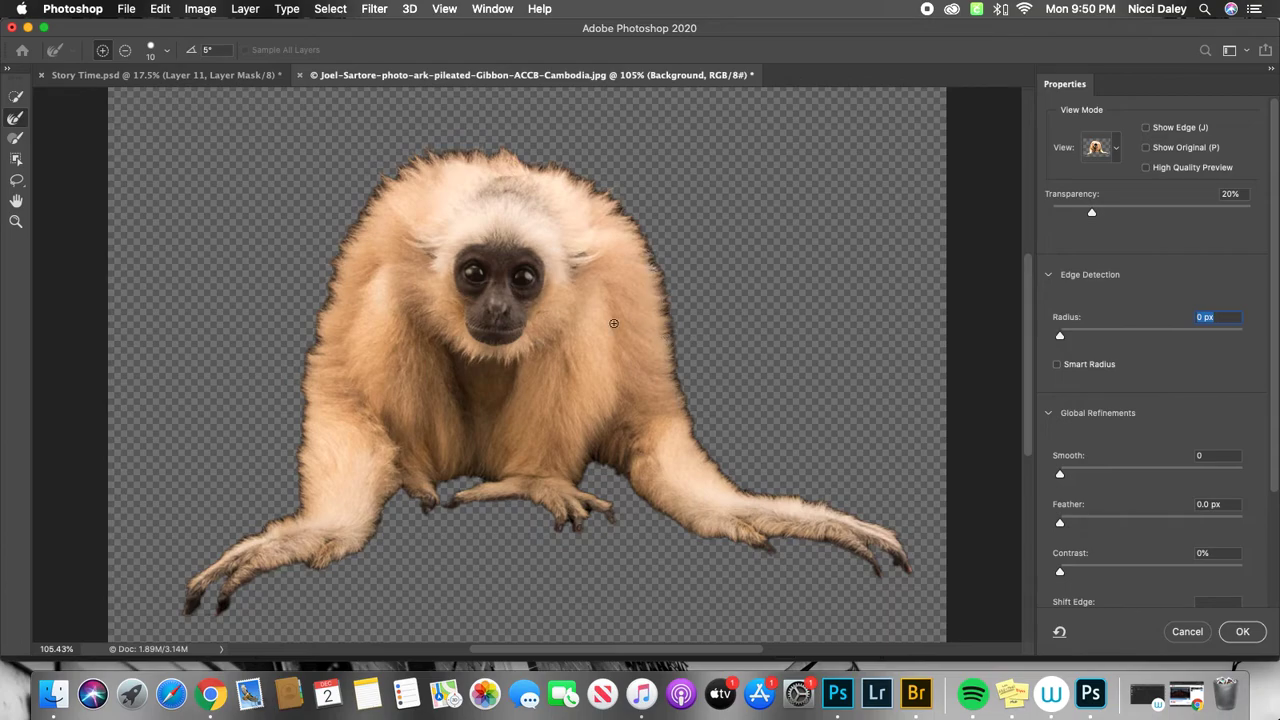
pyautogui.click(15, 221)
pyautogui.moveTo(667, 312); pyautogui.dragTo(734, 289)
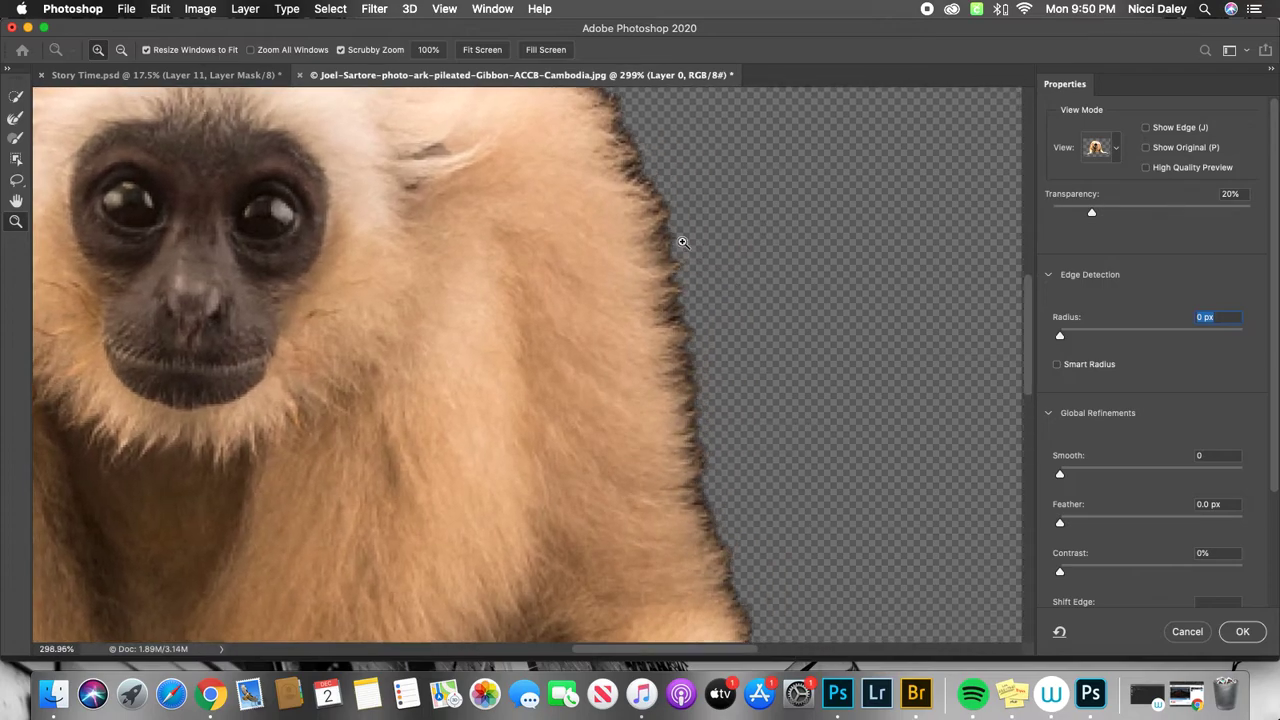
pyautogui.moveTo(665, 244); pyautogui.dragTo(665, 272)
pyautogui.click(16, 120)
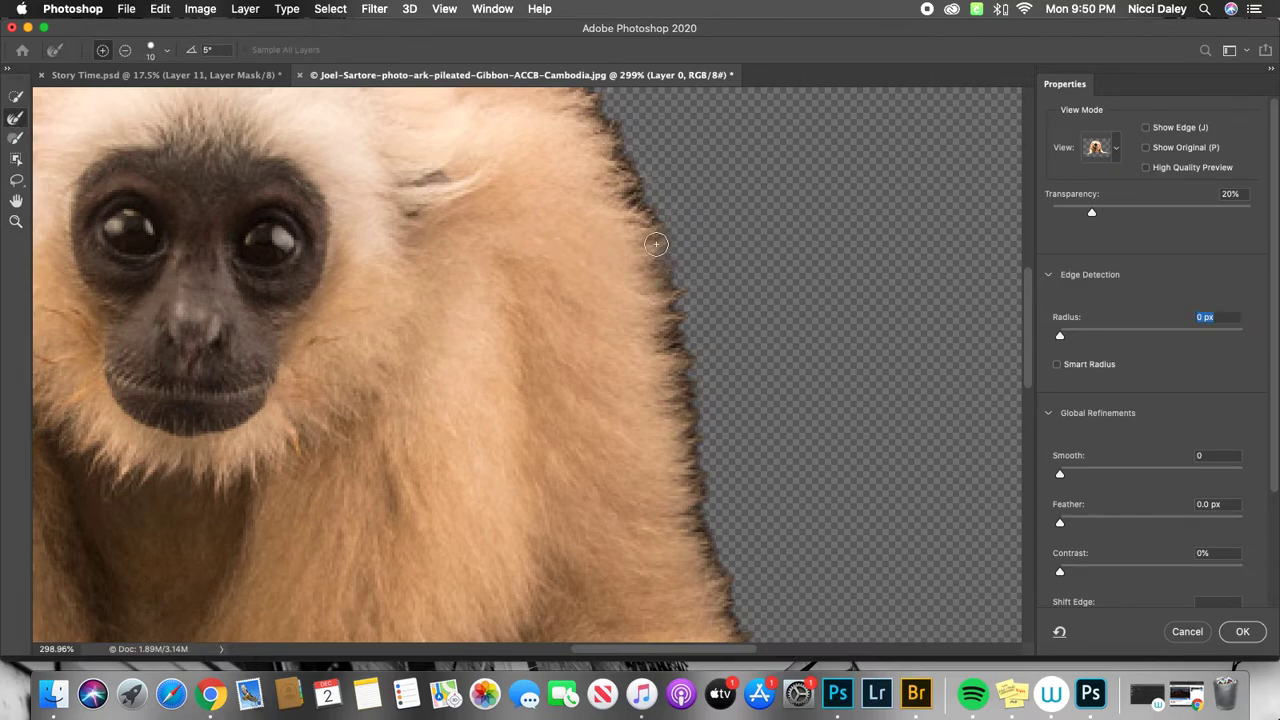
pyautogui.moveTo(648, 191); pyautogui.dragTo(591, 132)
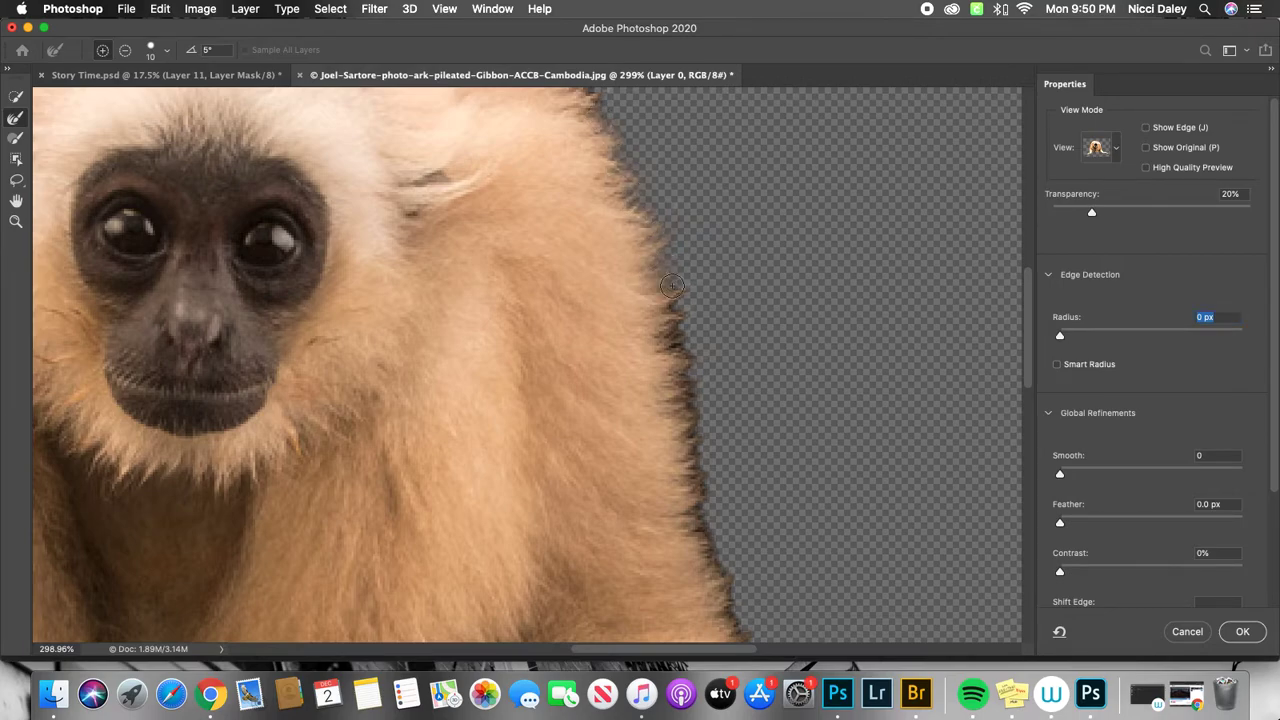
pyautogui.moveTo(662, 320)
pyautogui.mouseDown()
pyautogui.moveTo(712, 436)
pyautogui.moveTo(691, 482)
pyautogui.moveTo(689, 539)
pyautogui.moveTo(717, 567)
pyautogui.mouseUp()
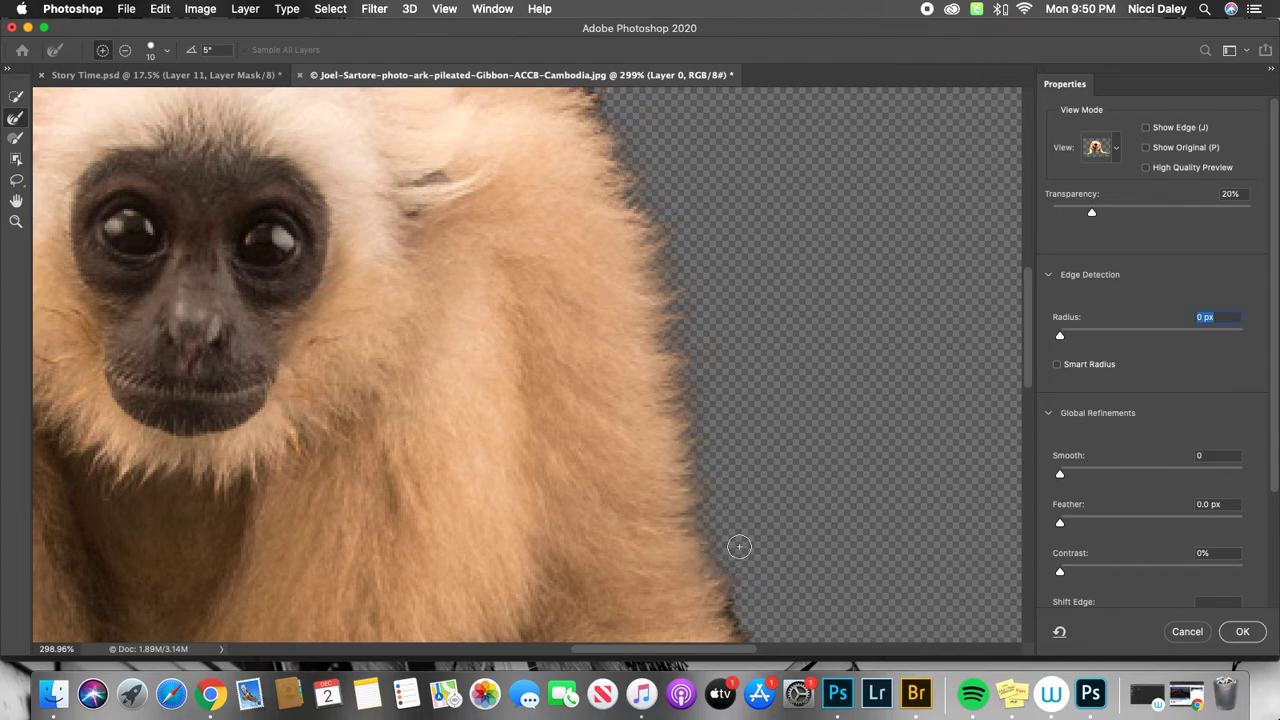
# Refine the upper fur edge of the arm on the picture's right side, from the flank down to the fingers.
pyautogui.scroll(-6, 723, 291)
pyautogui.moveTo(663, 378)
pyautogui.mouseDown()
pyautogui.moveTo(683, 402)
pyautogui.moveTo(681, 456)
pyautogui.moveTo(784, 573)
pyautogui.mouseUp()
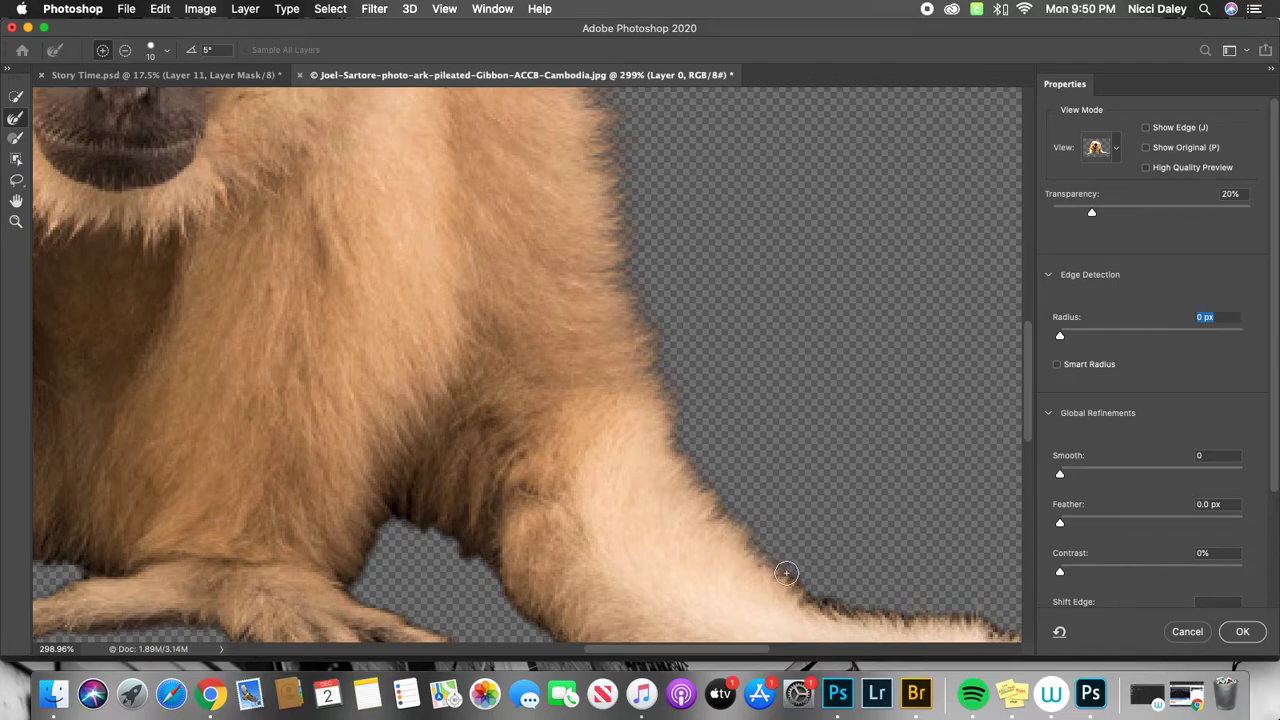
pyautogui.moveTo(826, 518); pyautogui.dragTo(714, 423)
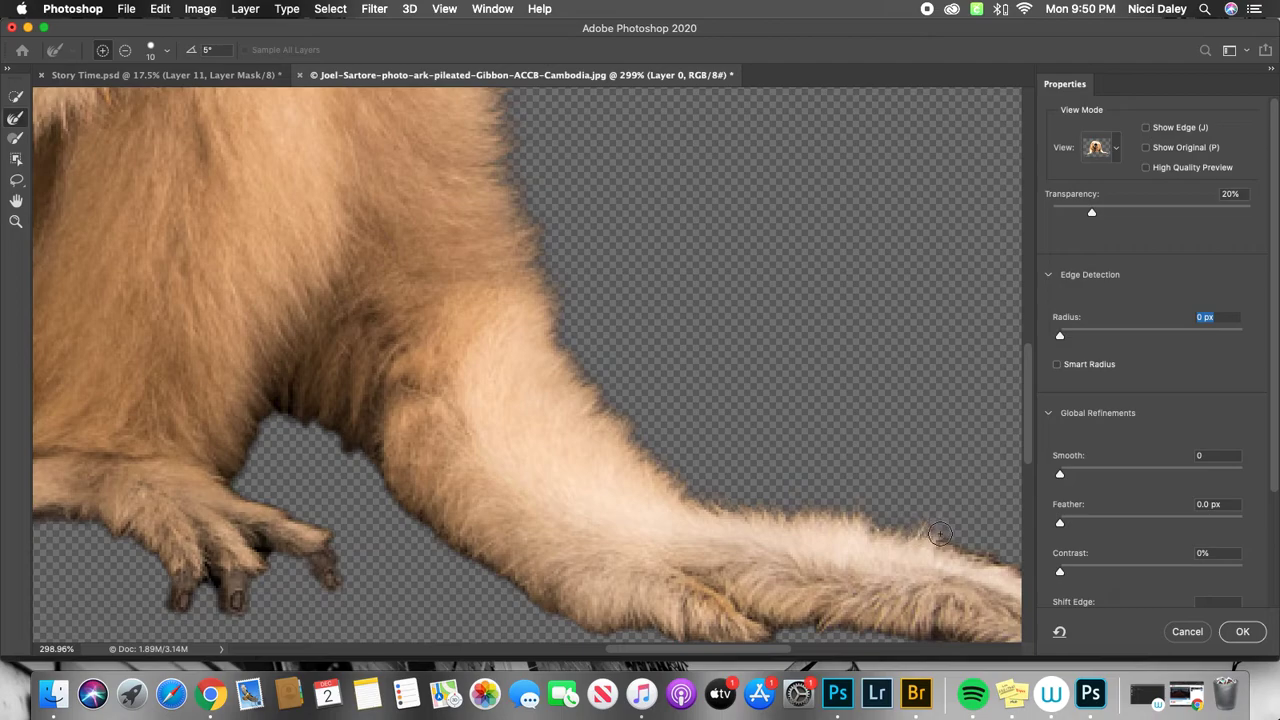
pyautogui.moveTo(903, 503); pyautogui.dragTo(625, 419)
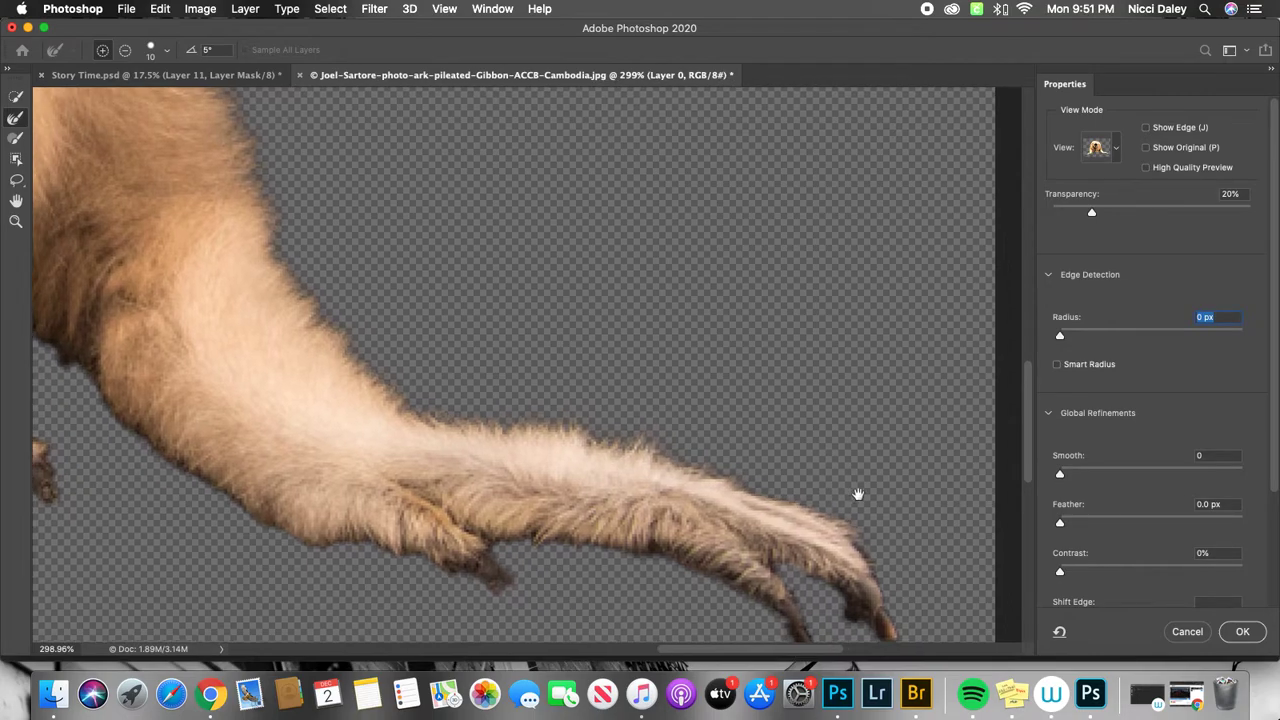
pyautogui.moveTo(857, 497); pyautogui.dragTo(791, 466)
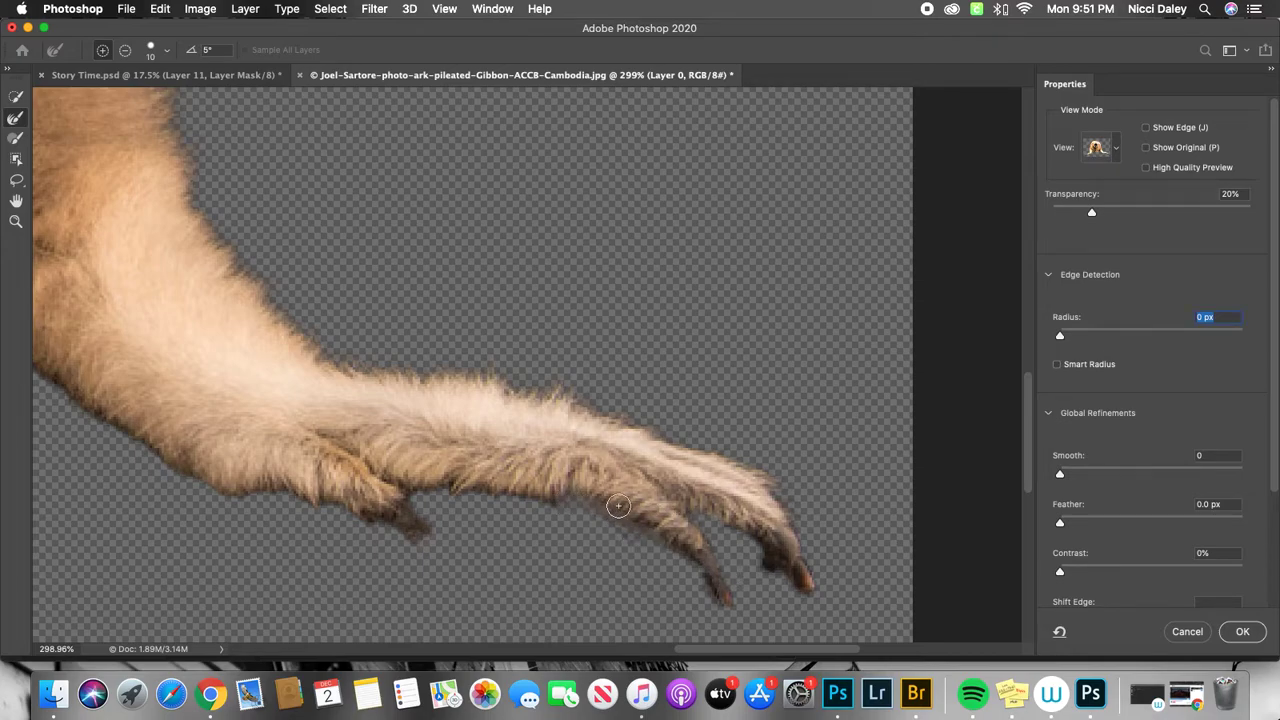
# Refine the fur along the underside of the same hand and forearm with the Refine Edge Brush.
pyautogui.press('alt')
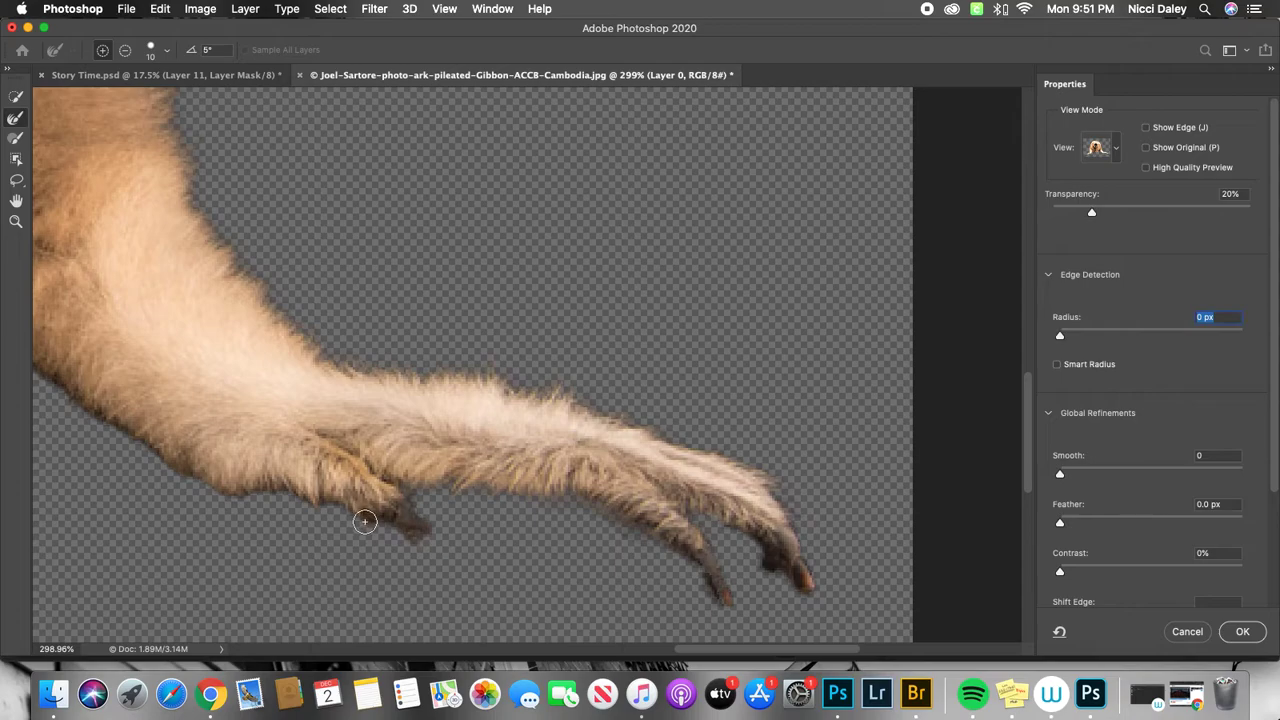
pyautogui.moveTo(433, 403); pyautogui.dragTo(797, 420)
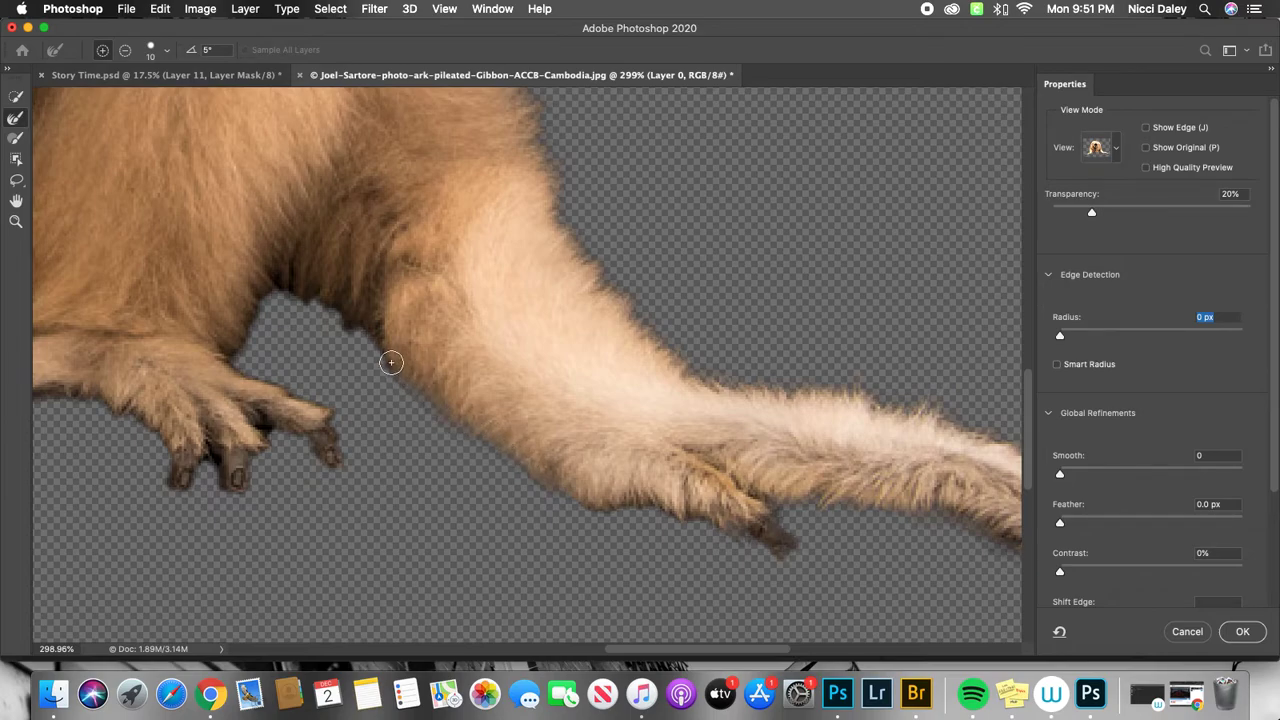
pyautogui.moveTo(418, 334); pyautogui.dragTo(660, 440)
# Refine the fur edge across the top of the gibbon's head and over both shoulders with the Refine Edge Brush.
pyautogui.moveTo(282, 363); pyautogui.dragTo(563, 486)
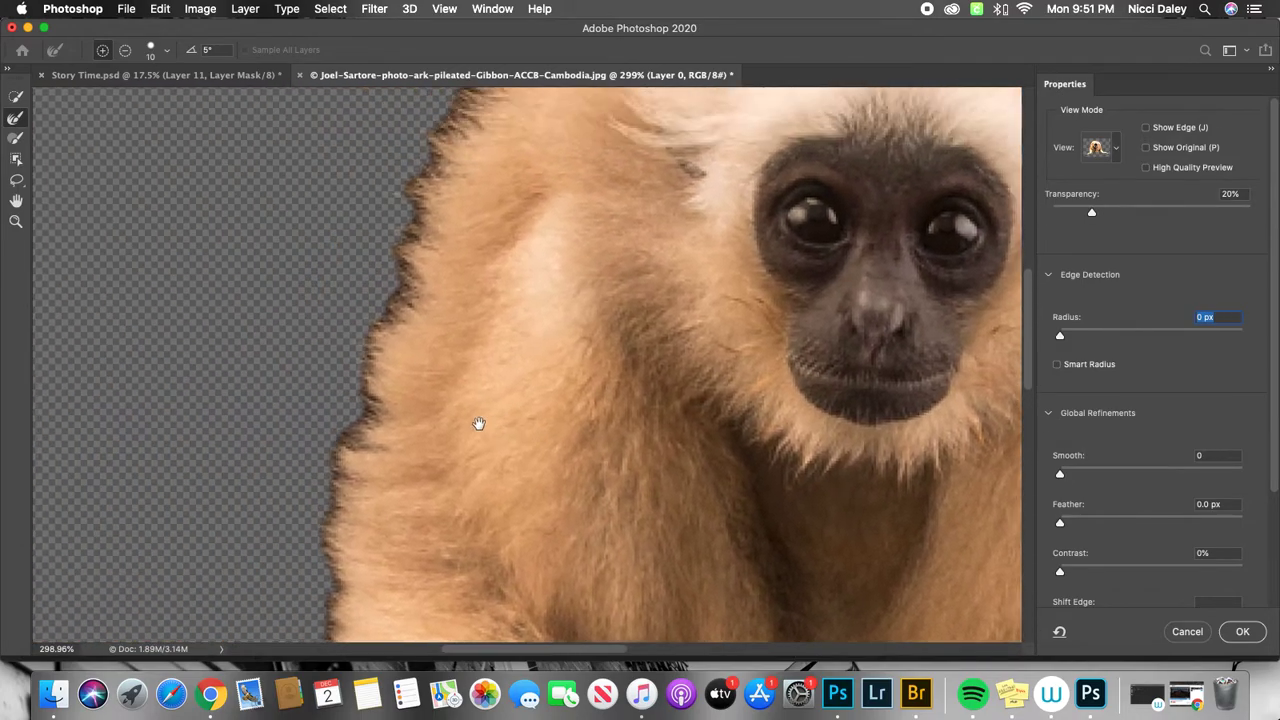
pyautogui.moveTo(477, 420); pyautogui.dragTo(440, 534)
pyautogui.moveTo(559, 286)
pyautogui.mouseDown()
pyautogui.moveTo(426, 477)
pyautogui.moveTo(469, 357)
pyautogui.moveTo(609, 214)
pyautogui.mouseUp()
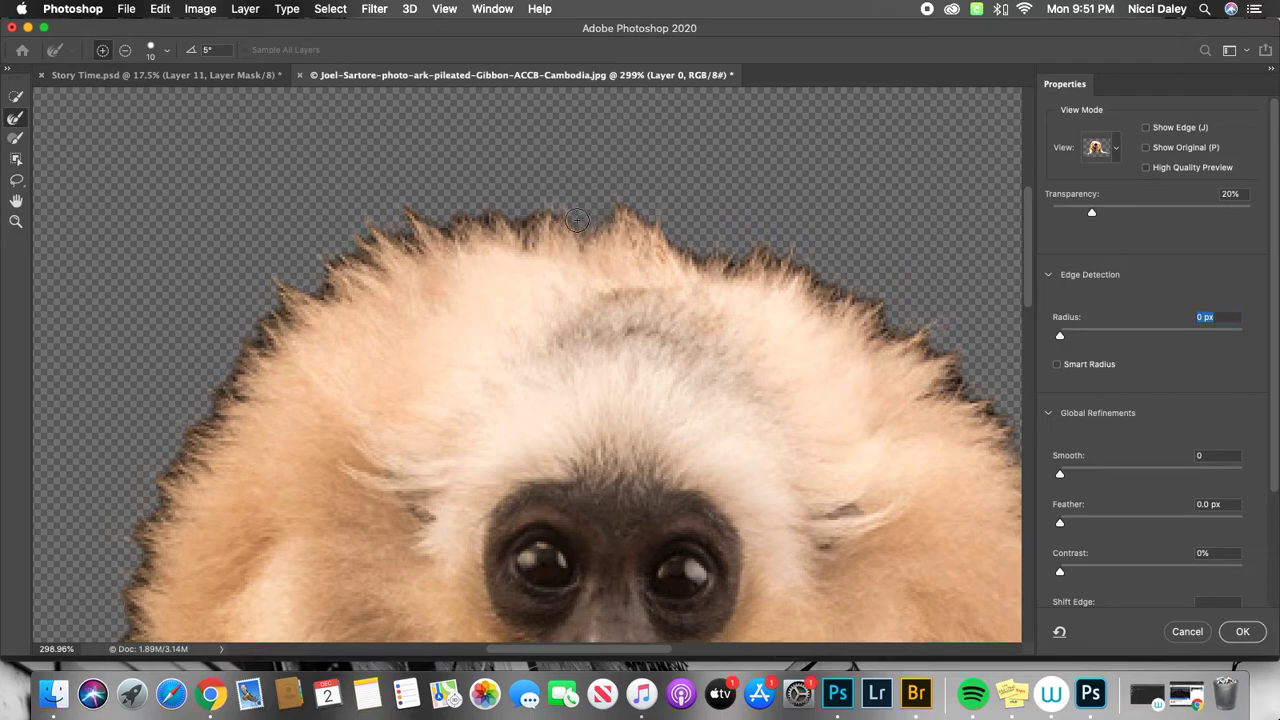
pyautogui.moveTo(495, 212)
pyautogui.mouseDown()
pyautogui.moveTo(478, 241)
pyautogui.moveTo(459, 222)
pyautogui.moveTo(441, 238)
pyautogui.moveTo(406, 211)
pyautogui.moveTo(403, 244)
pyautogui.moveTo(349, 255)
pyautogui.moveTo(332, 302)
pyautogui.moveTo(278, 291)
pyautogui.moveTo(284, 344)
pyautogui.moveTo(241, 355)
pyautogui.moveTo(250, 378)
pyautogui.moveTo(222, 390)
pyautogui.moveTo(222, 428)
pyautogui.moveTo(190, 443)
pyautogui.mouseUp()
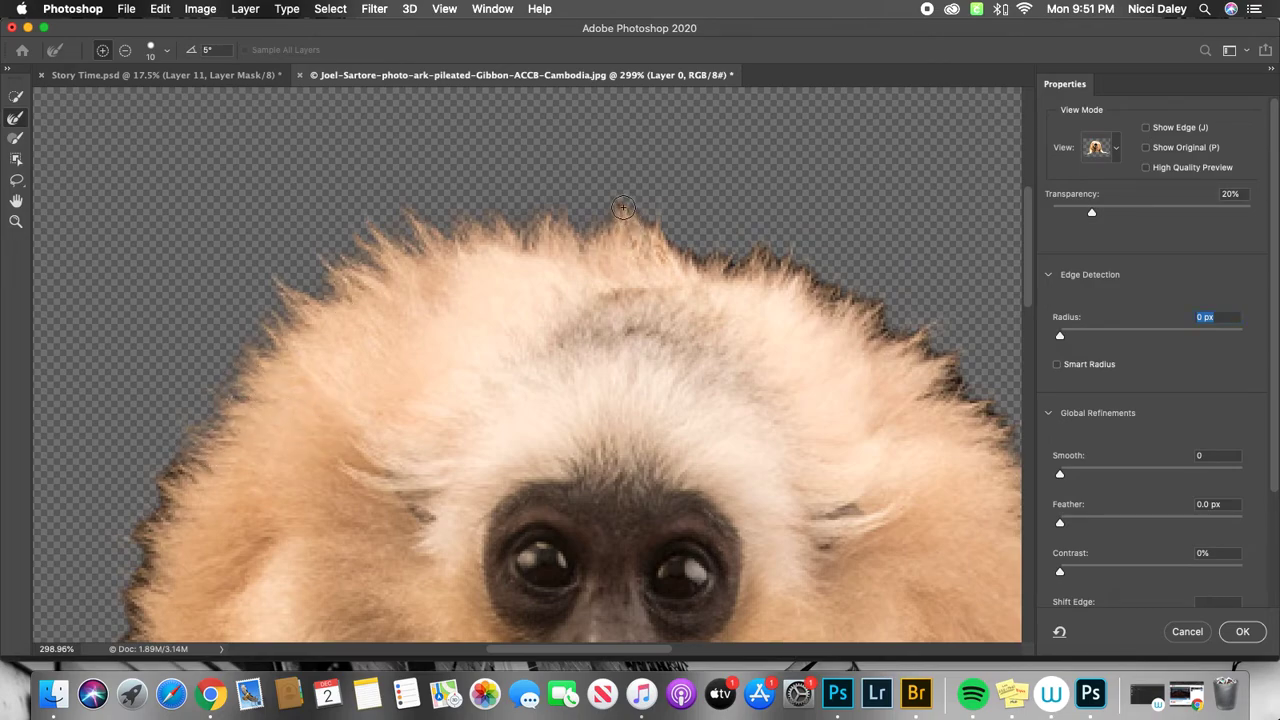
pyautogui.moveTo(657, 234)
pyautogui.mouseDown()
pyautogui.moveTo(707, 269)
pyautogui.moveTo(795, 253)
pyautogui.moveTo(803, 289)
pyautogui.moveTo(860, 292)
pyautogui.moveTo(863, 316)
pyautogui.moveTo(954, 361)
pyautogui.moveTo(938, 404)
pyautogui.mouseUp()
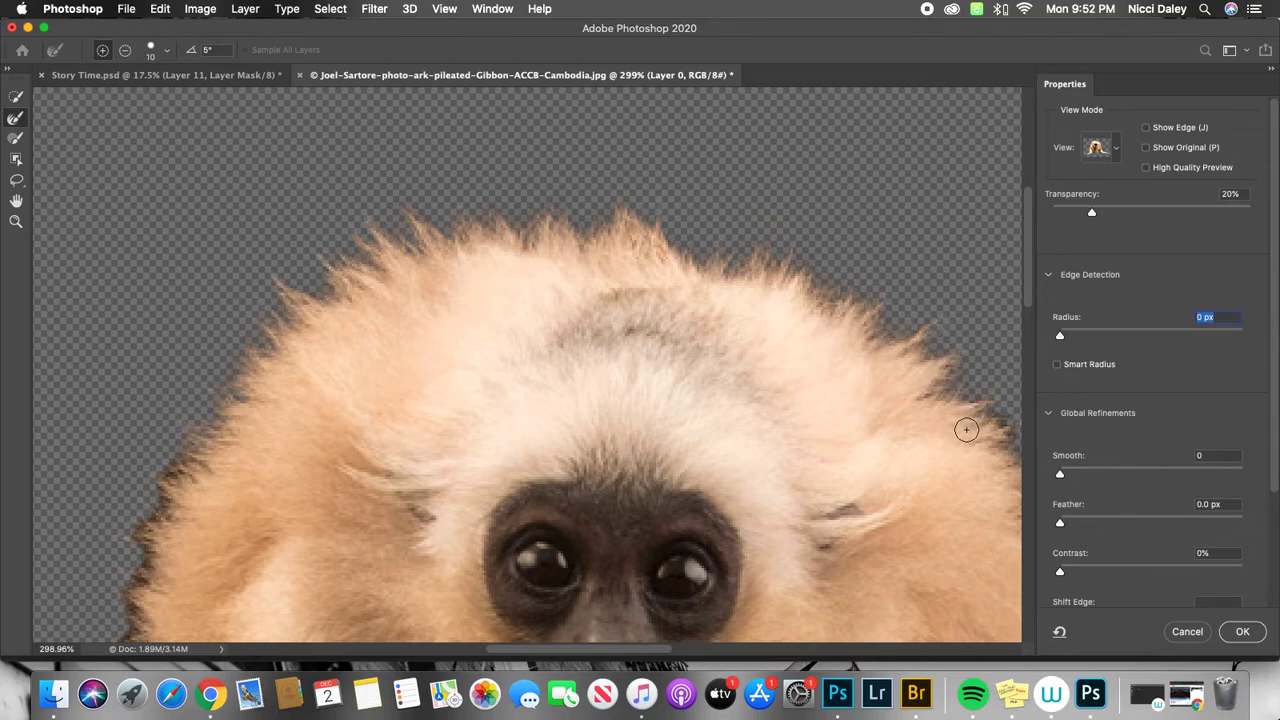
# Refine the fur edge along the gibbon's shoulder on the picture's left side with the size 10 Refine Edge Brush.
pyautogui.moveTo(971, 417); pyautogui.dragTo(843, 371)
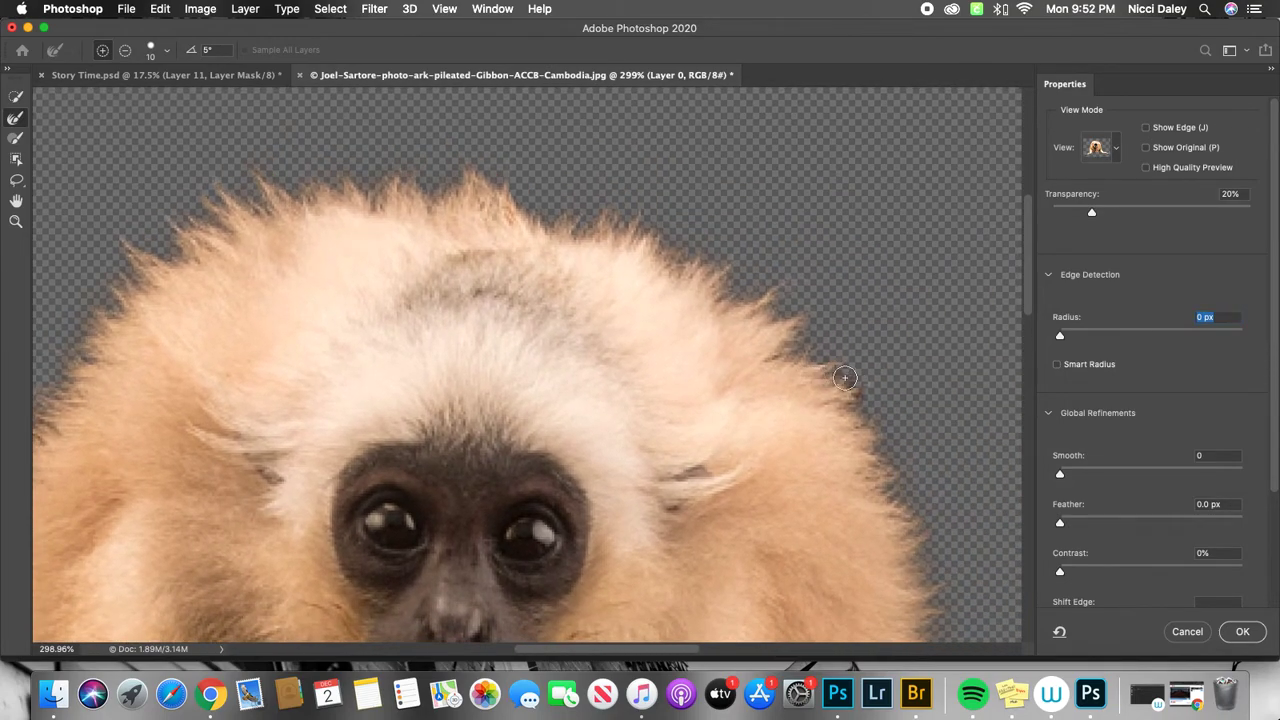
pyautogui.moveTo(335, 353)
pyautogui.mouseDown()
pyautogui.moveTo(794, 226)
pyautogui.moveTo(662, 227)
pyautogui.mouseUp()
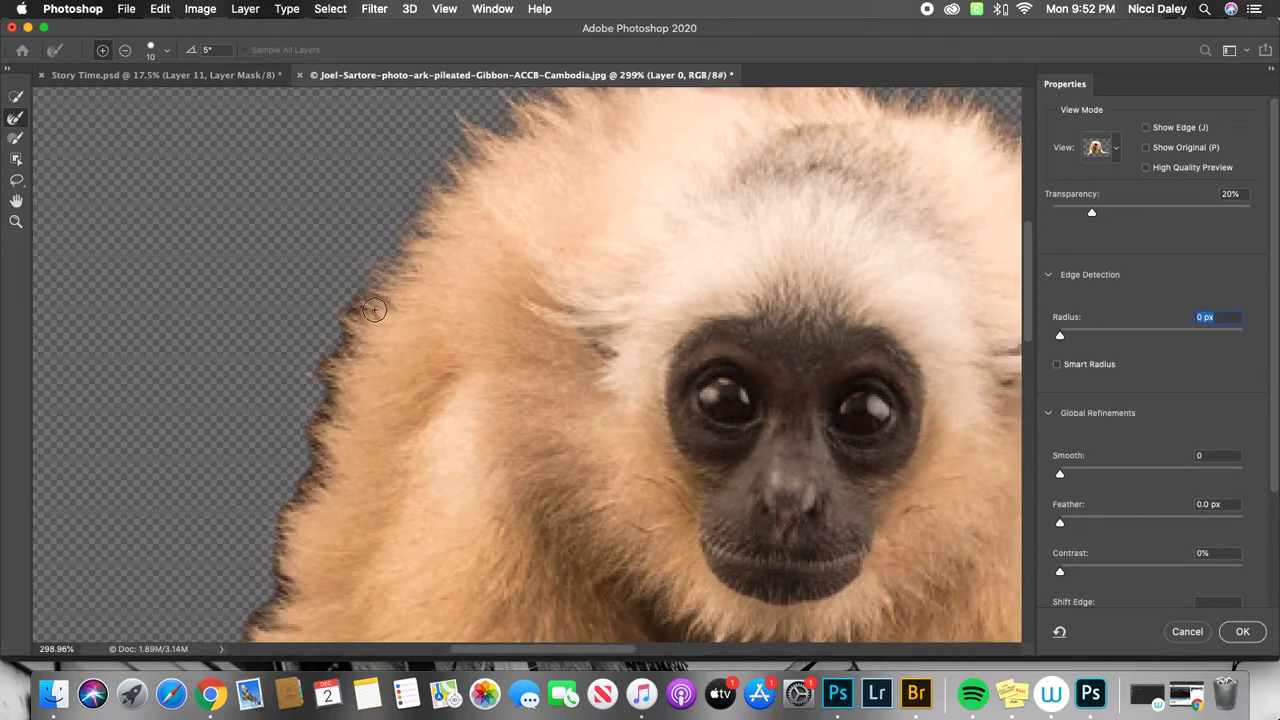
pyautogui.moveTo(330, 354)
pyautogui.mouseDown()
pyautogui.moveTo(336, 404)
pyautogui.moveTo(320, 434)
pyautogui.mouseUp()
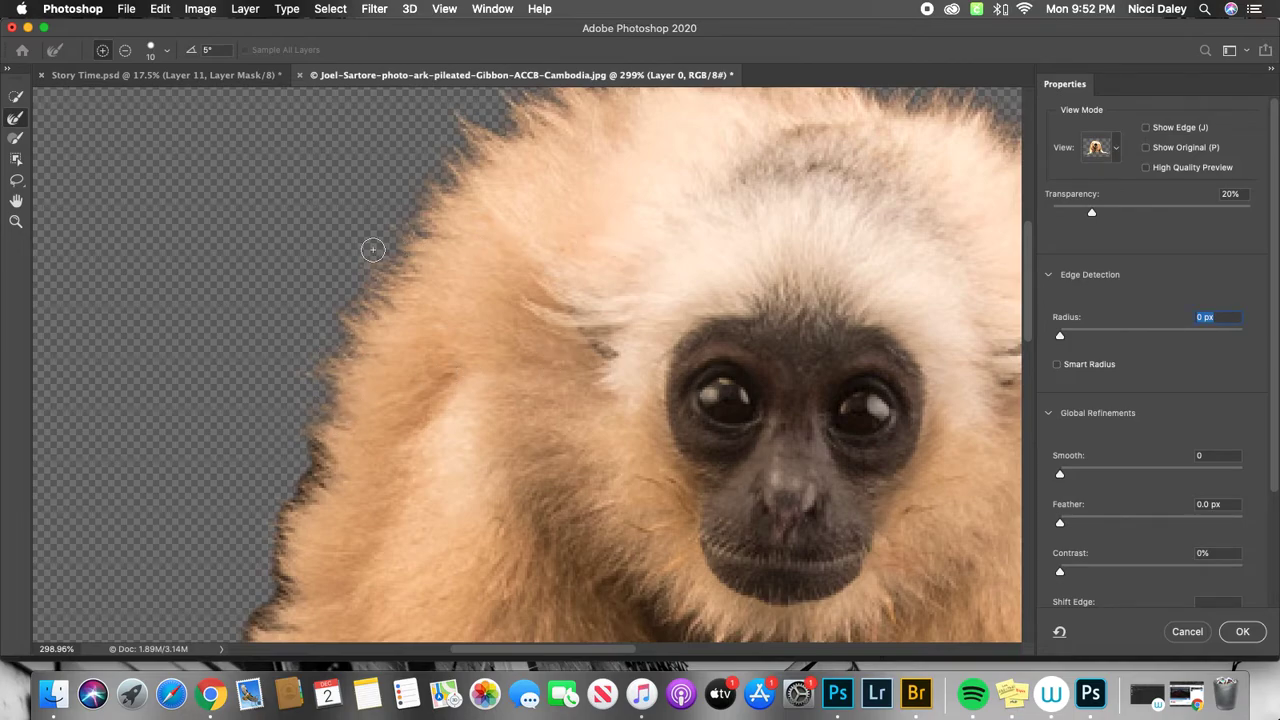
# Show the whole gibbon mask in the Black & White view mode.
pyautogui.click(15, 221)
pyautogui.moveTo(666, 331); pyautogui.dragTo(584, 380)
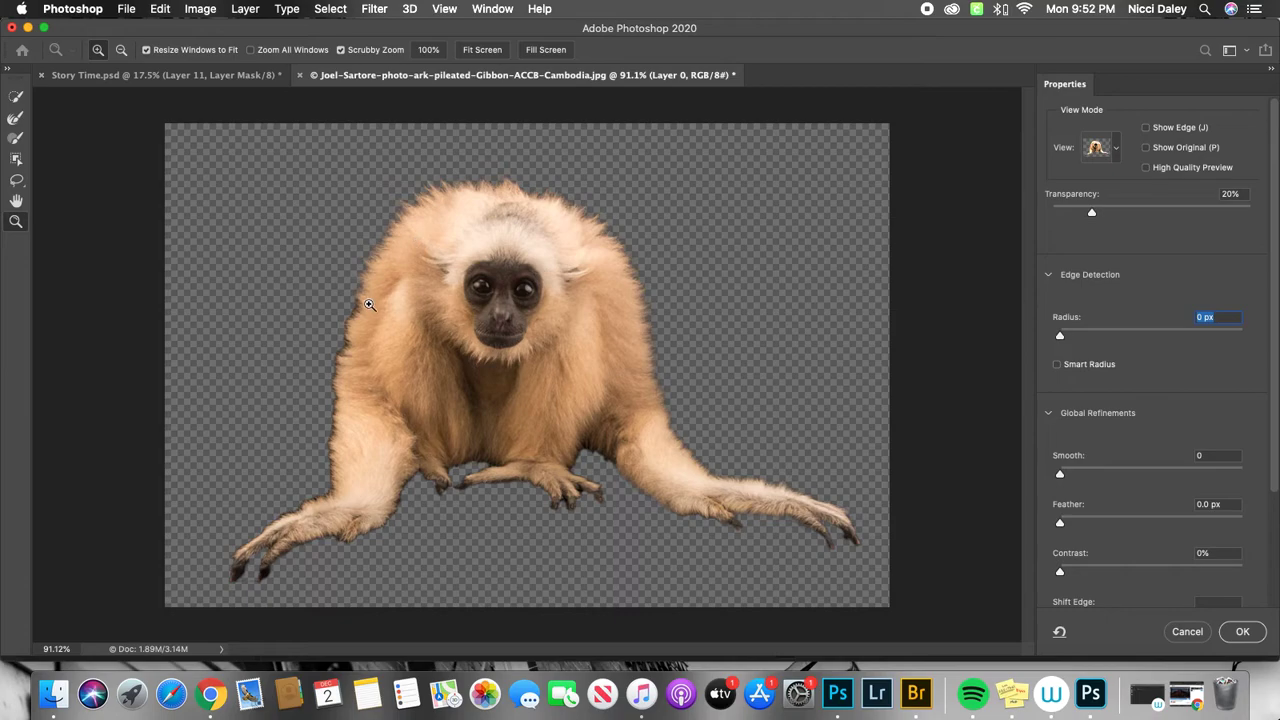
pyautogui.click(1114, 155)
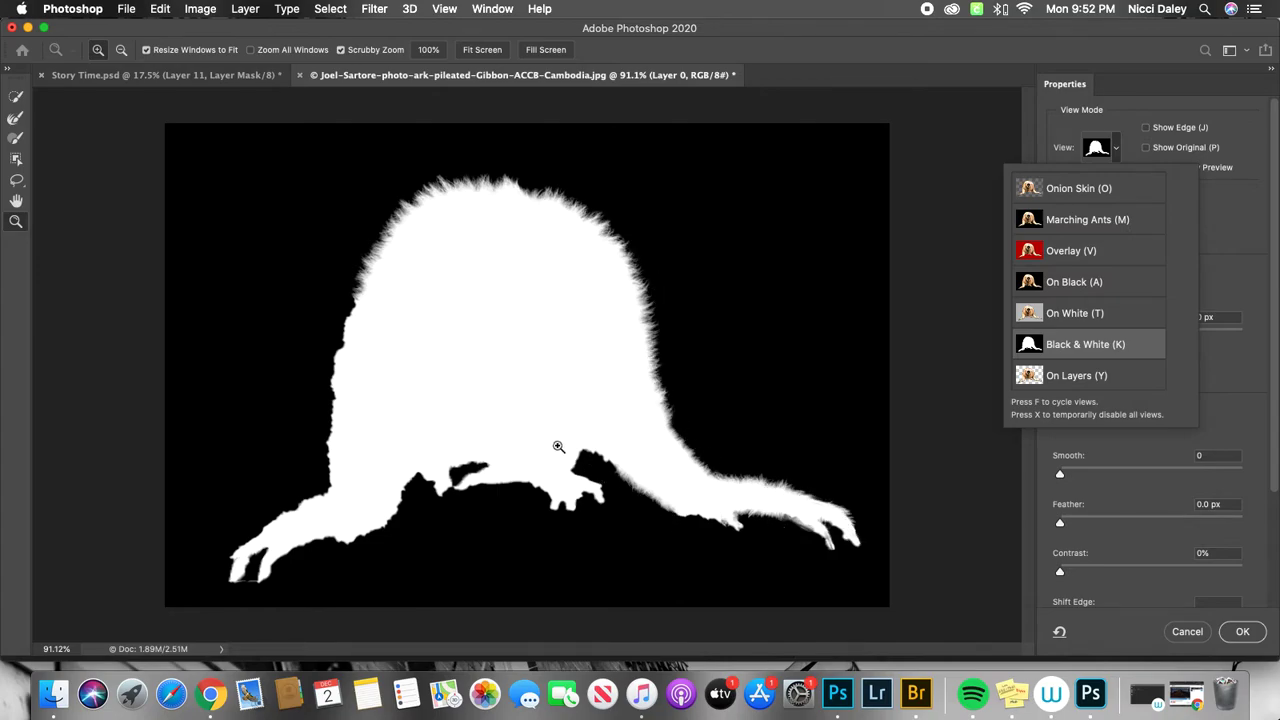
pyautogui.click(1132, 140)
pyautogui.moveTo(664, 338); pyautogui.dragTo(691, 332)
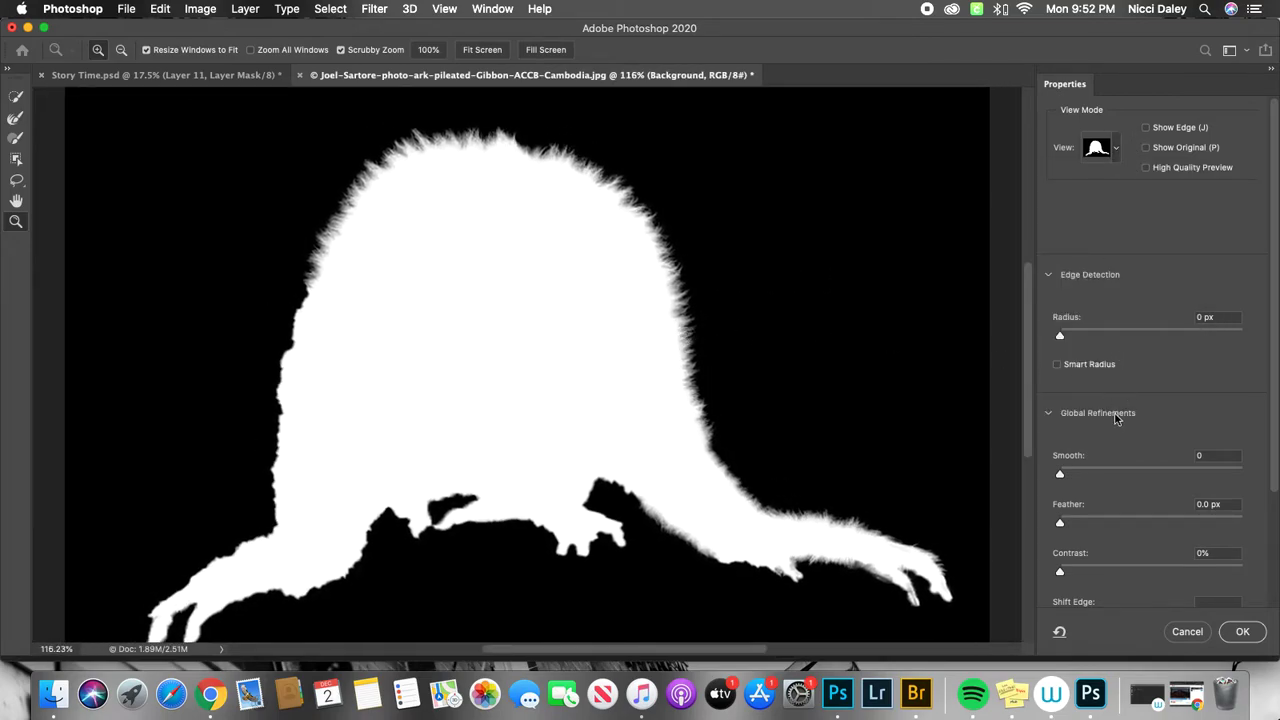
# Try out the Smooth, Feather and Contrast global refinements on the mask, returning each to 0.
pyautogui.moveTo(1275, 337); pyautogui.dragTo(1275, 492)
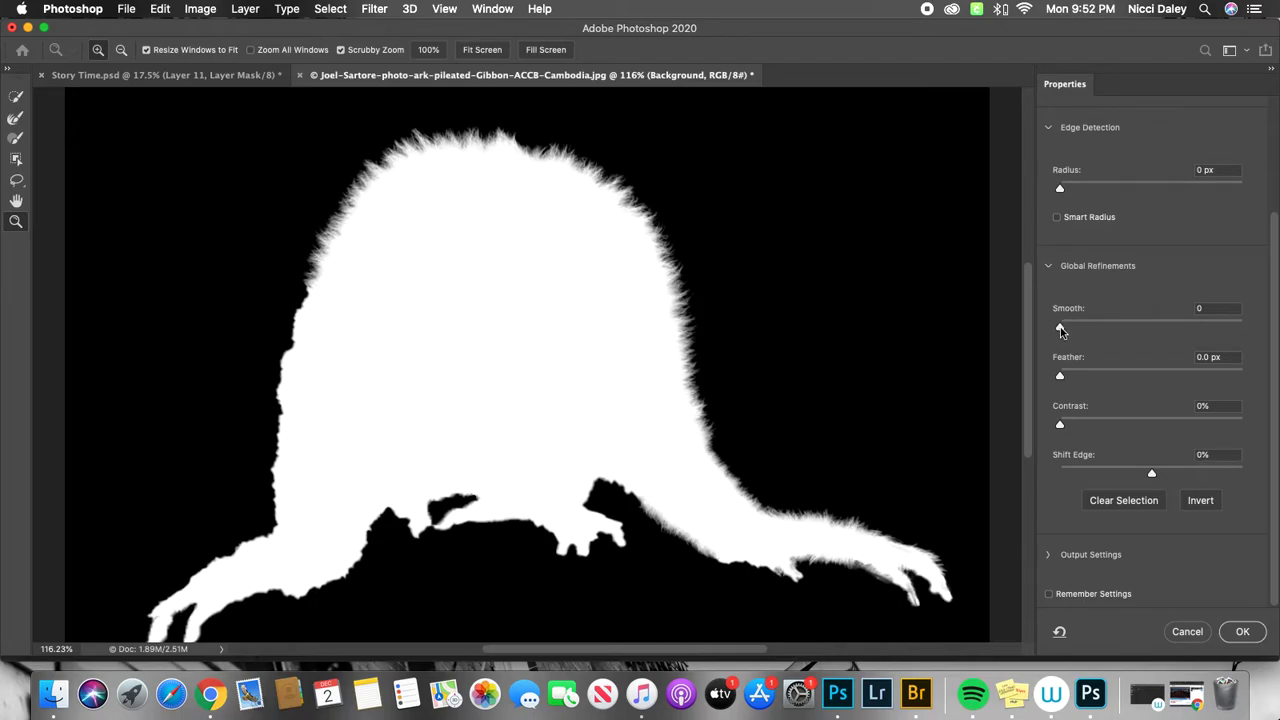
pyautogui.moveTo(1062, 327)
pyautogui.mouseDown()
pyautogui.moveTo(1145, 331)
pyautogui.moveTo(1044, 321)
pyautogui.mouseUp()
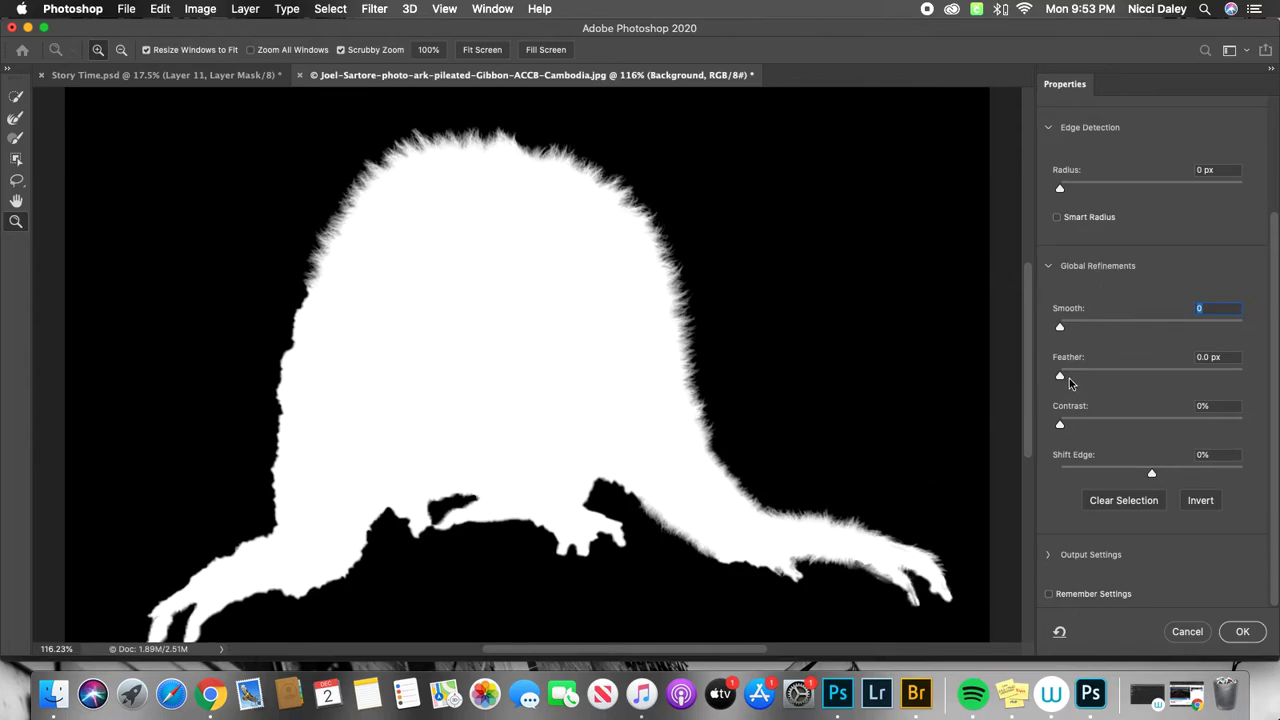
pyautogui.moveTo(1061, 378)
pyautogui.mouseDown()
pyautogui.moveTo(1094, 381)
pyautogui.moveTo(1058, 384)
pyautogui.mouseUp()
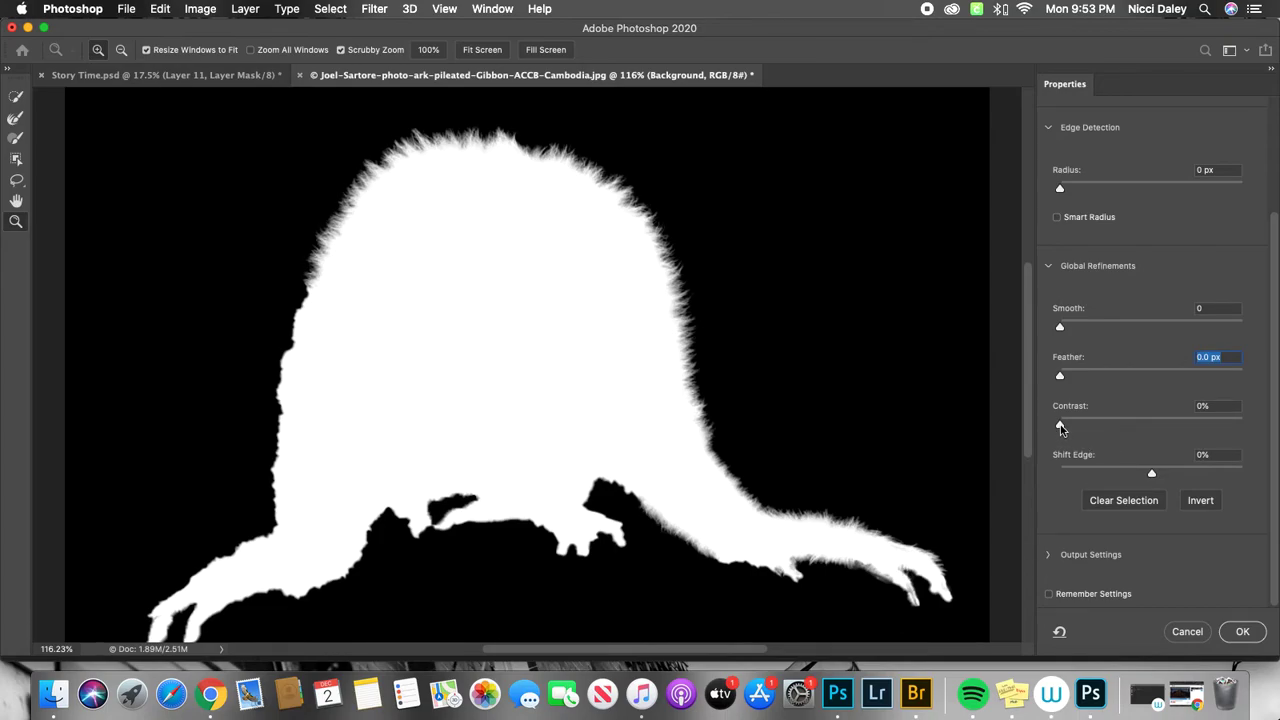
pyautogui.moveTo(1062, 427)
pyautogui.mouseDown()
pyautogui.moveTo(1148, 428)
pyautogui.moveTo(1043, 434)
pyautogui.mouseUp()
# Set the mask's Shift Edge to +2%.
pyautogui.moveTo(1153, 477)
pyautogui.mouseDown()
pyautogui.moveTo(1108, 477)
pyautogui.moveTo(1194, 480)
pyautogui.moveTo(1168, 480)
pyautogui.mouseUp()
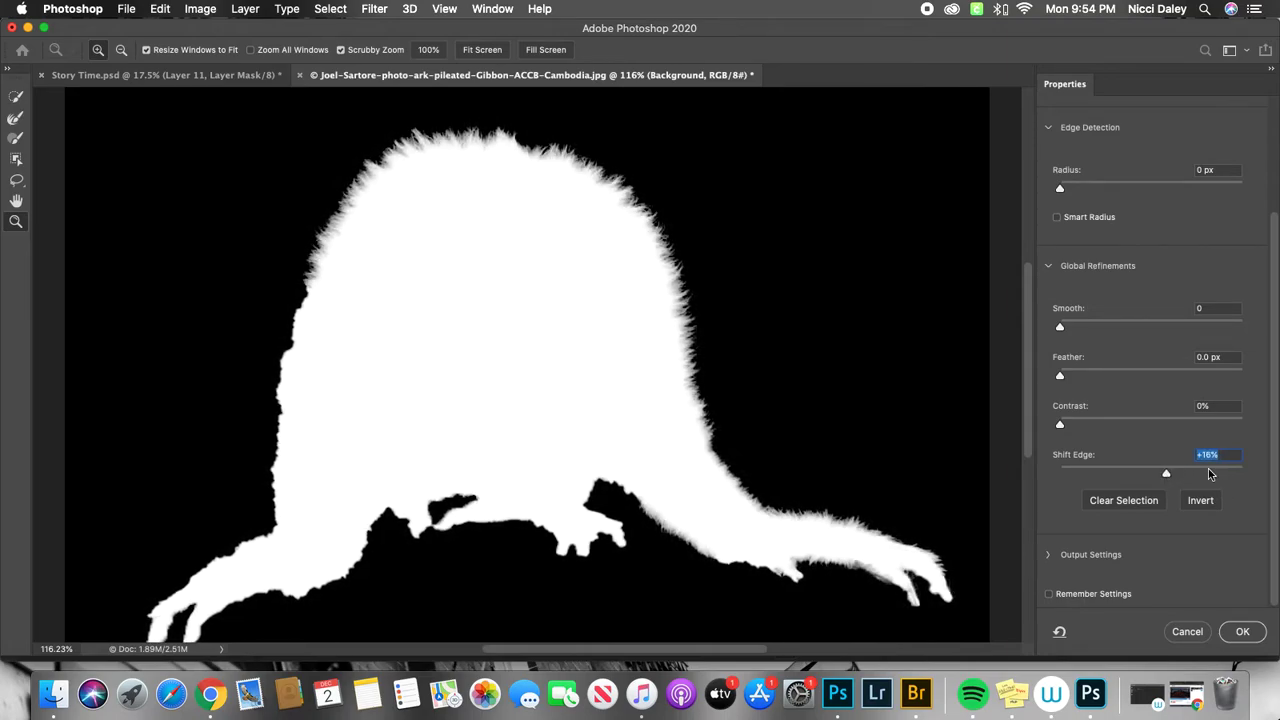
pyautogui.write('0')
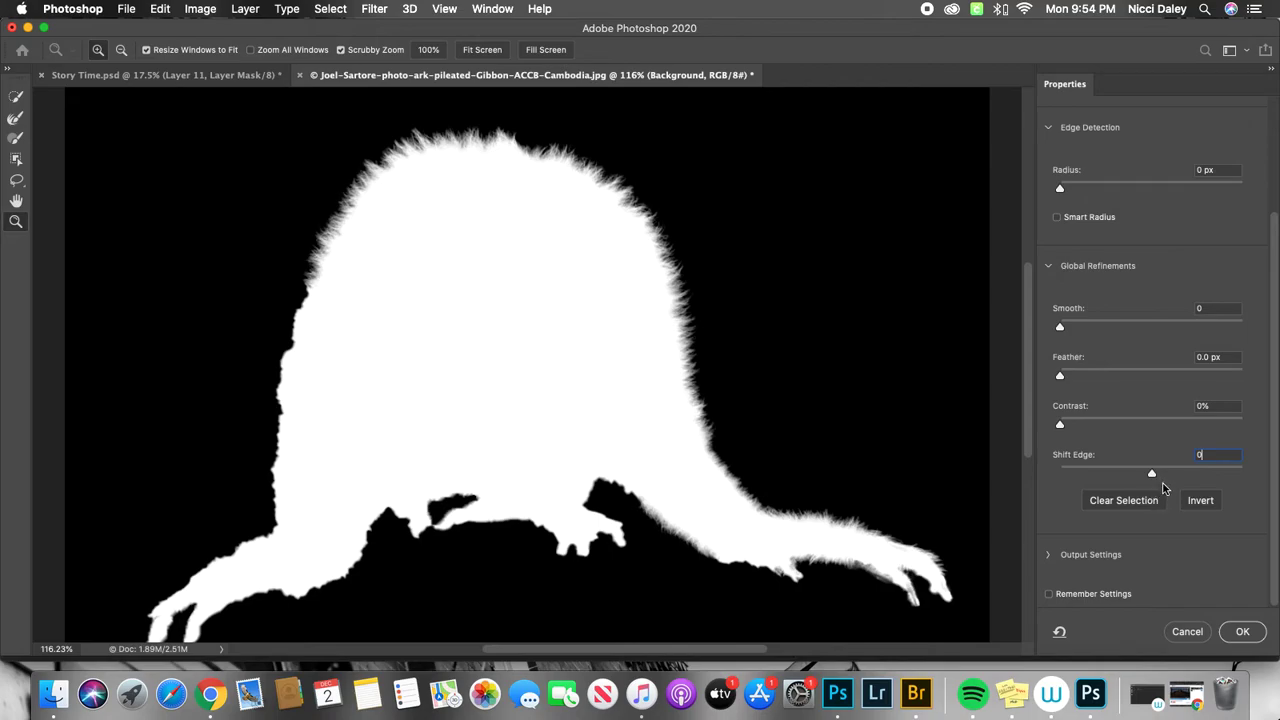
pyautogui.write('2')
# Preview the refined gibbon cutout in the On White view mode.
pyautogui.scroll(5, 1175, 135)
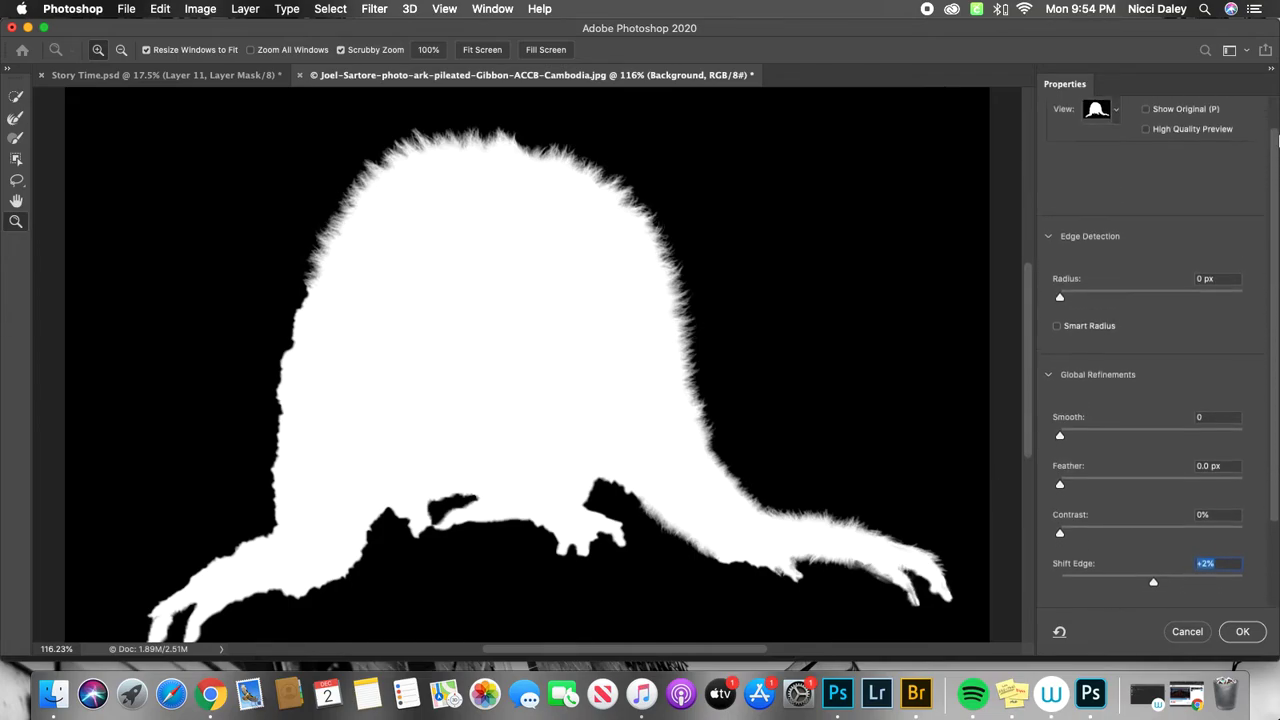
pyautogui.click(1117, 147)
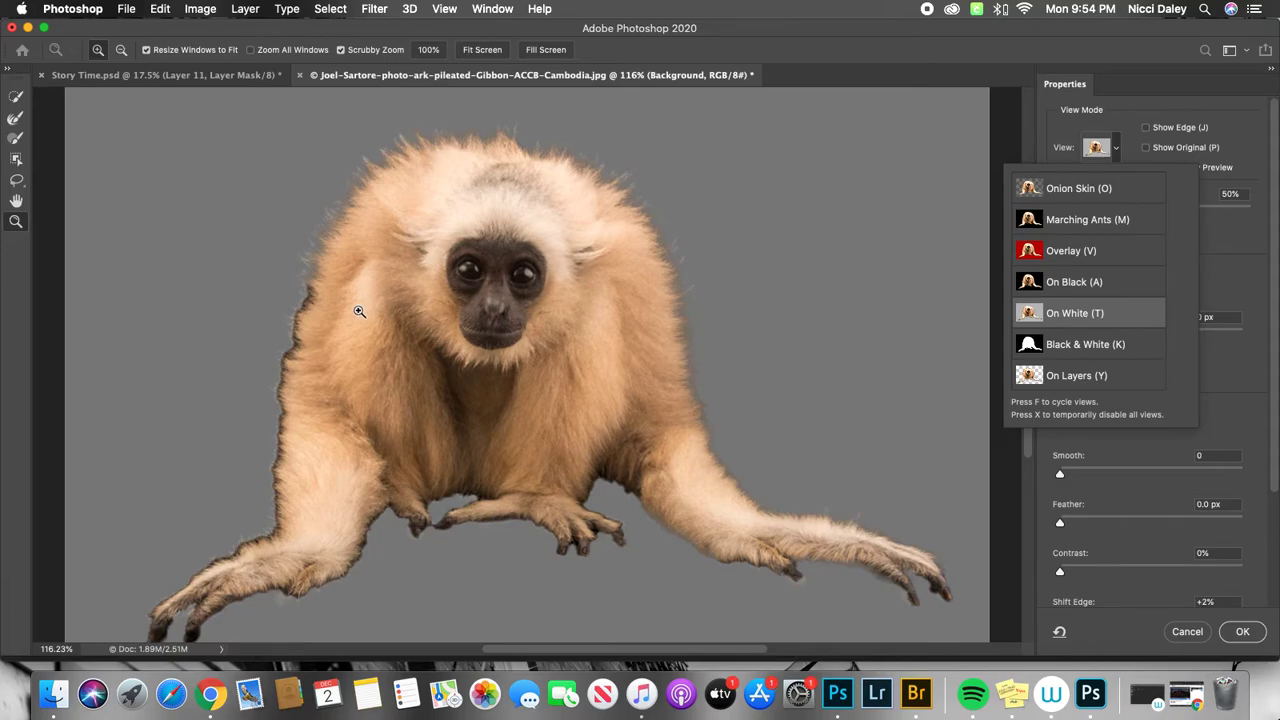
pyautogui.click(1249, 291)
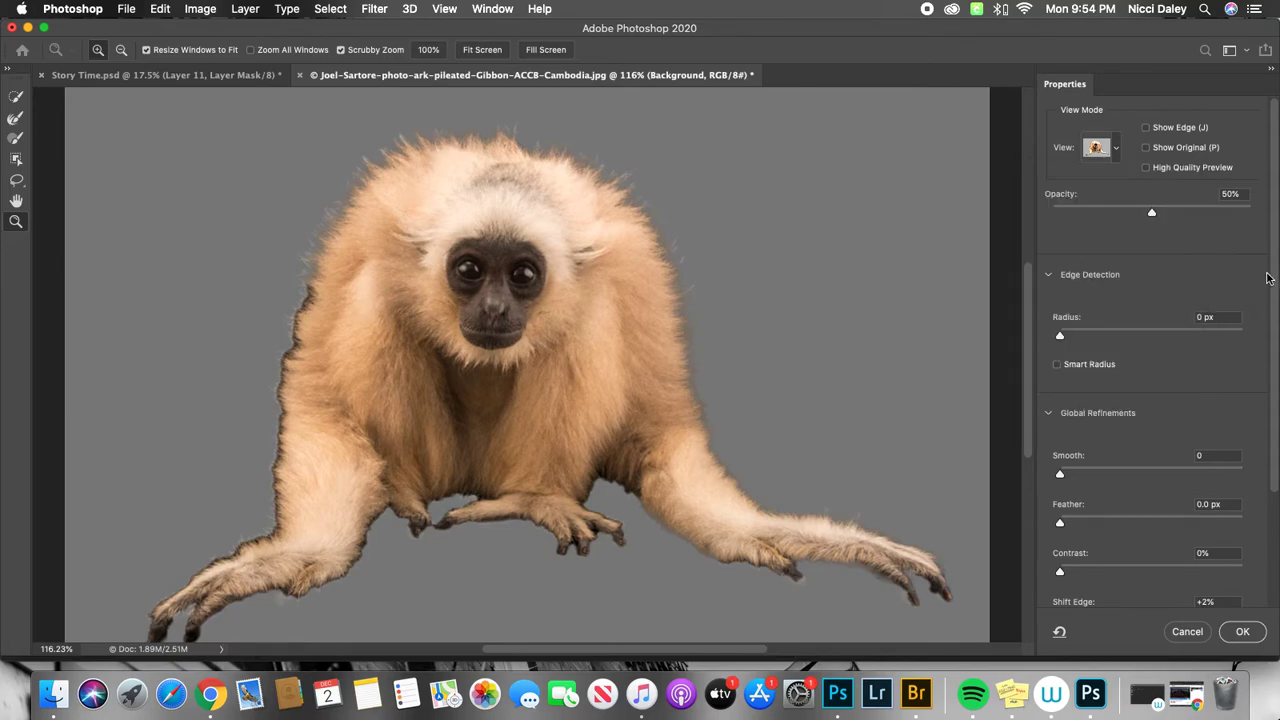
# Choose Selection as the output in the Output Settings and apply the Select and Mask refinement.
pyautogui.scroll(-3, 1268, 300)
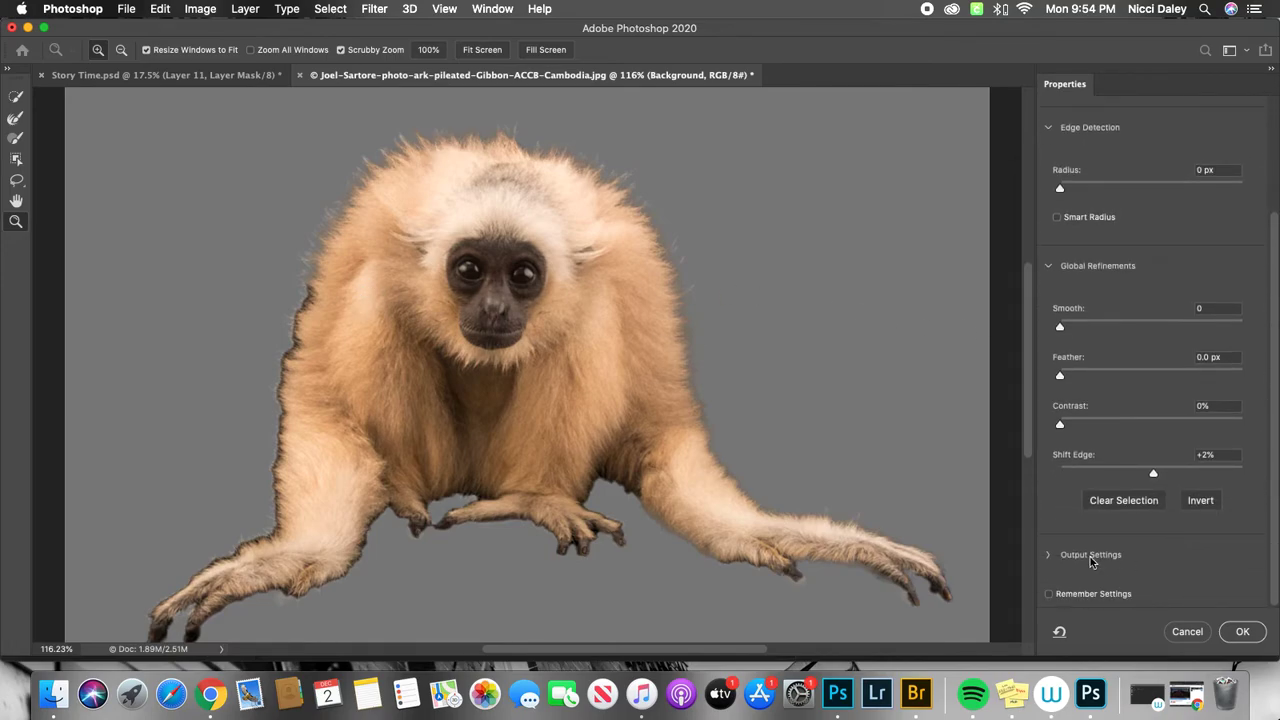
pyautogui.click(1049, 556)
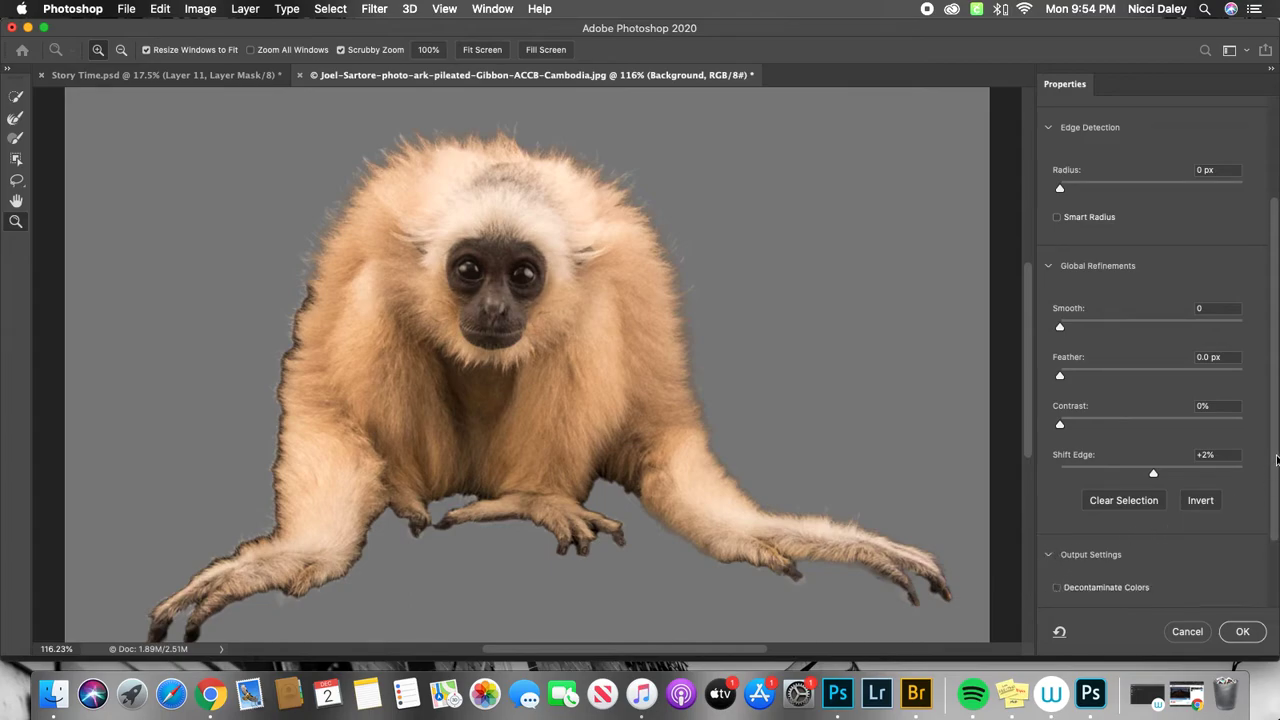
pyautogui.scroll(-3, 1276, 459)
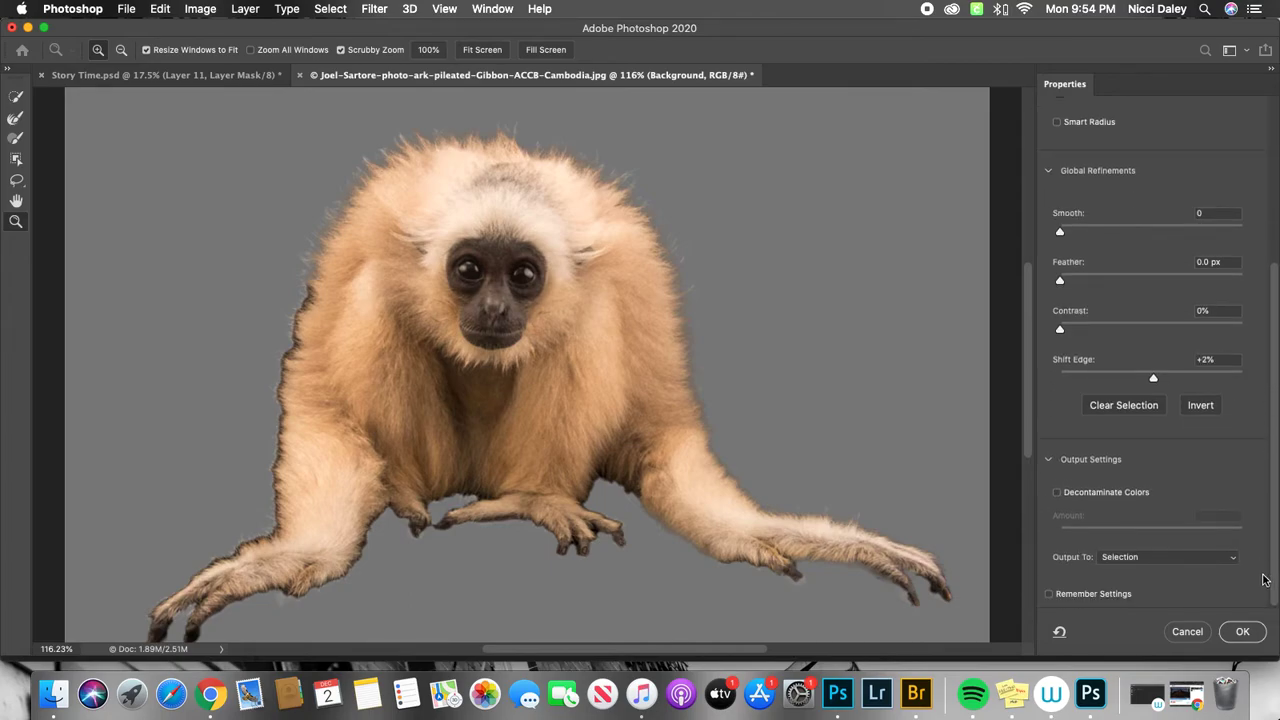
pyautogui.click(1163, 558)
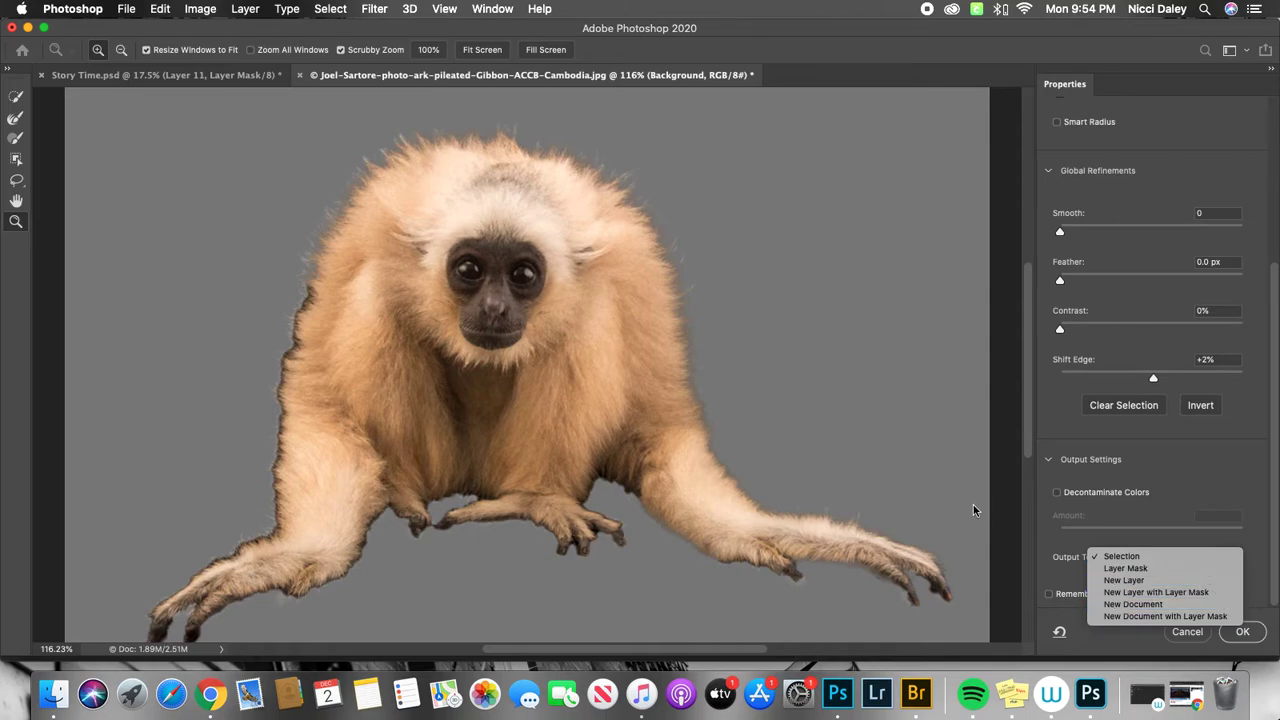
pyautogui.click(1124, 560)
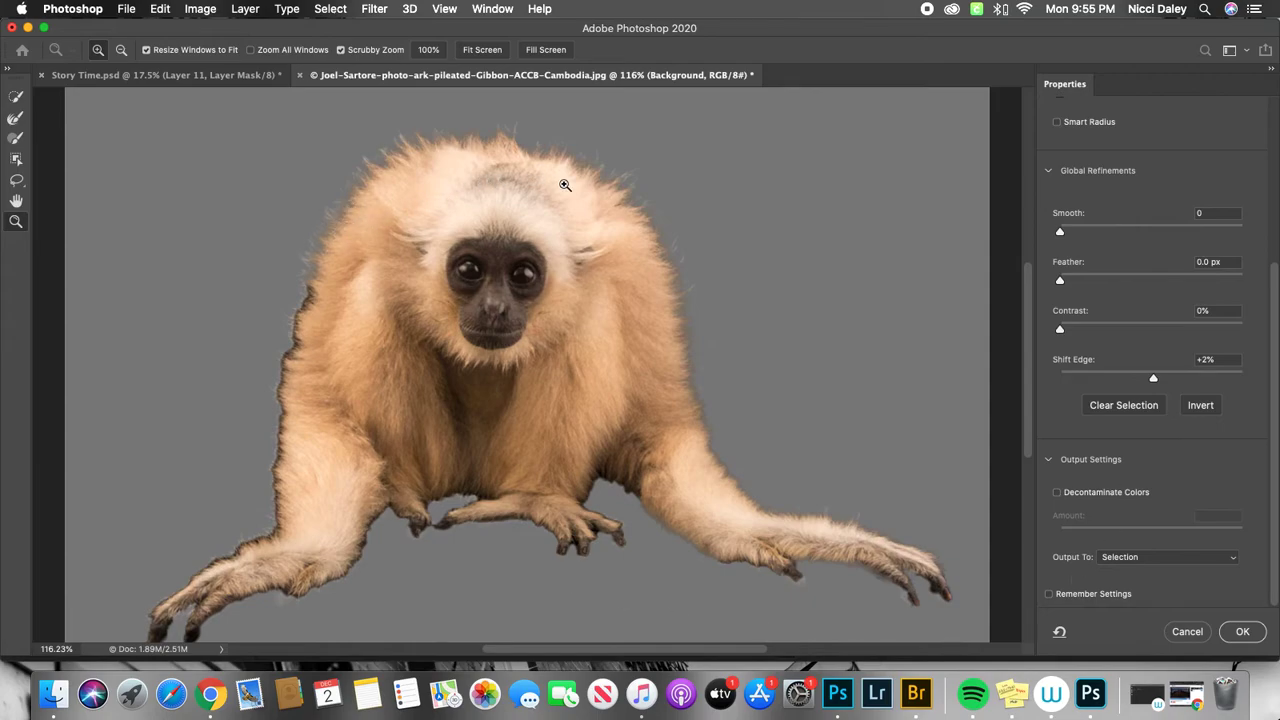
pyautogui.click(1171, 564)
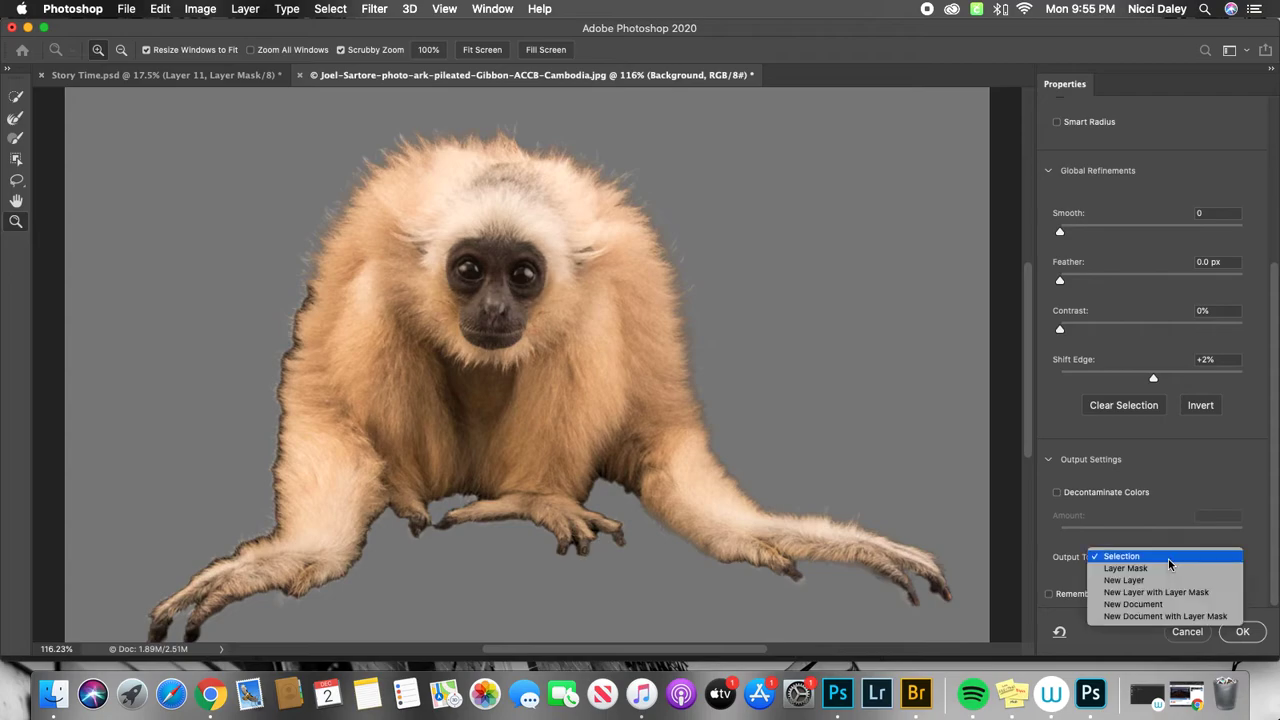
pyautogui.click(1117, 558)
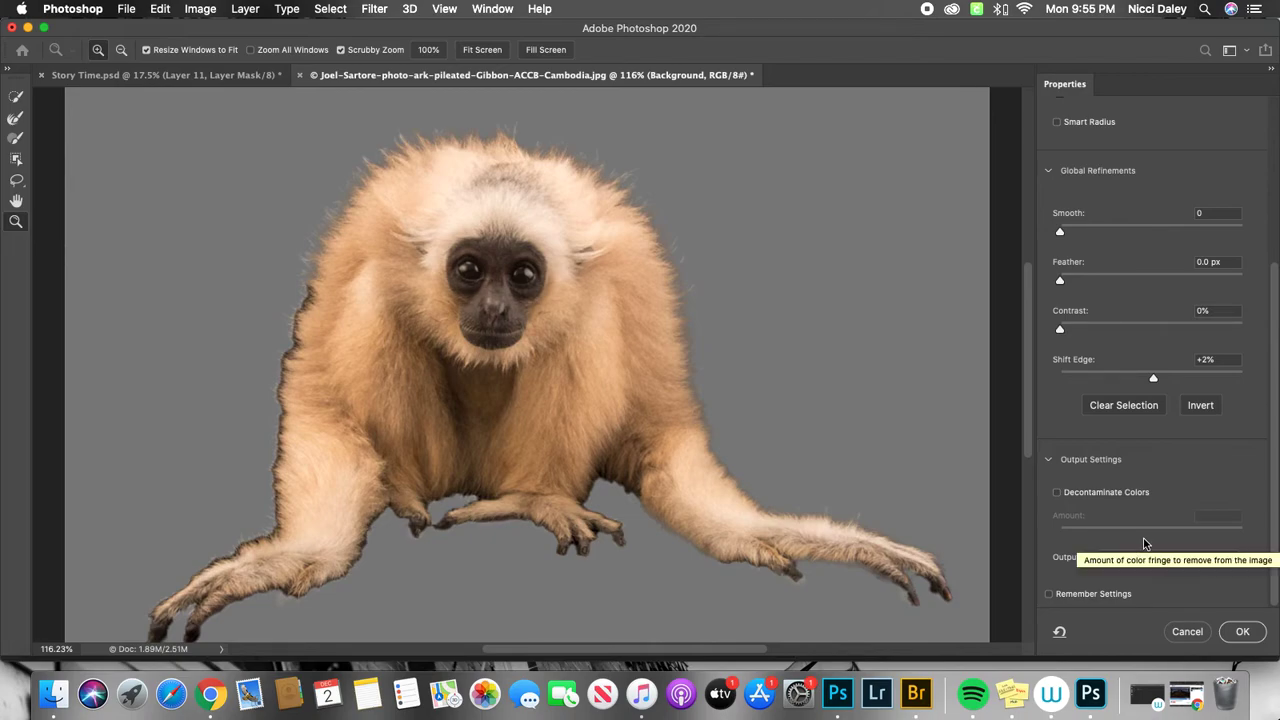
pyautogui.click(1242, 632)
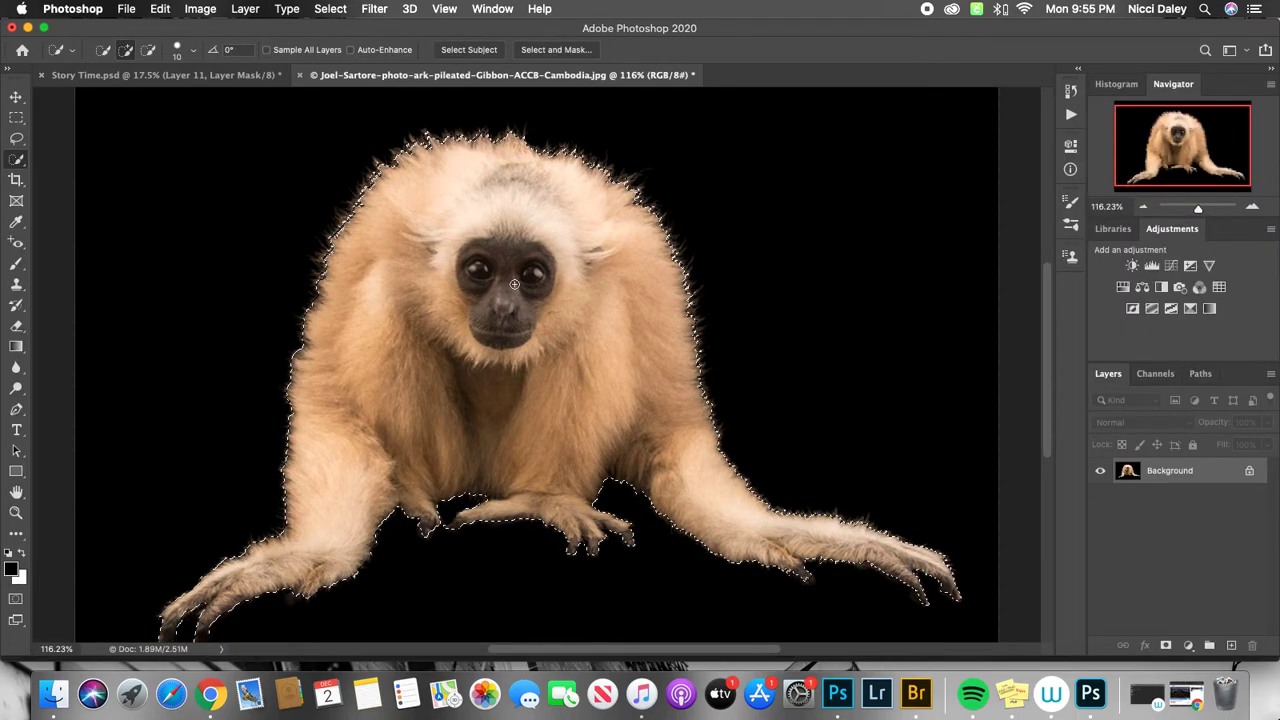
# Try moving the selected gibbon on the Background layer with the Move tool, then restore its original position.
pyautogui.click(17, 99)
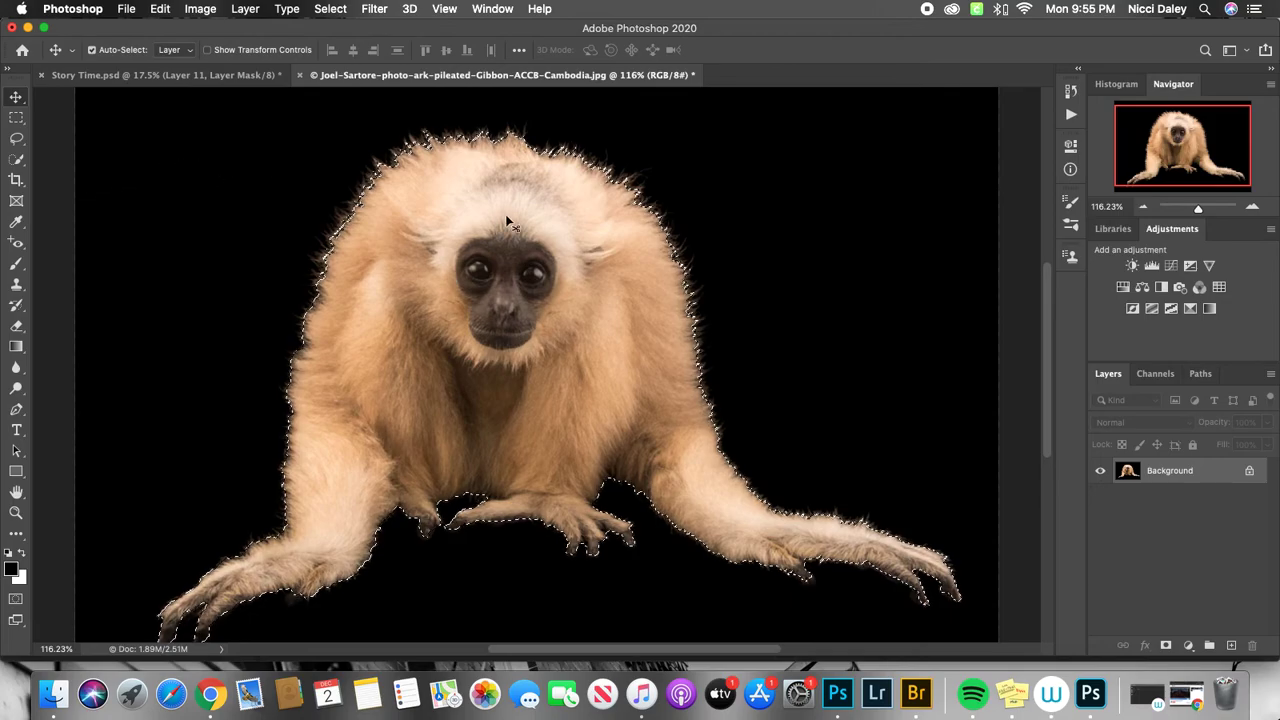
pyautogui.moveTo(537, 214); pyautogui.dragTo(607, 182)
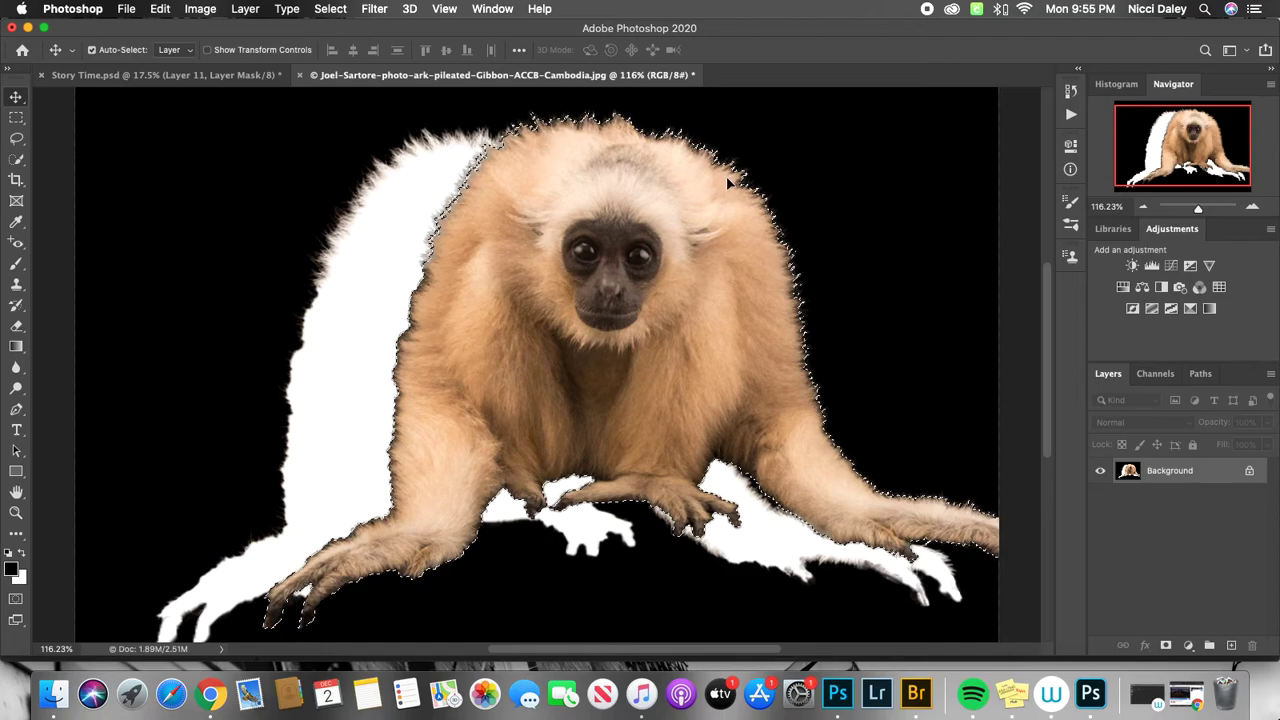
pyautogui.moveTo(624, 219); pyautogui.dragTo(522, 244)
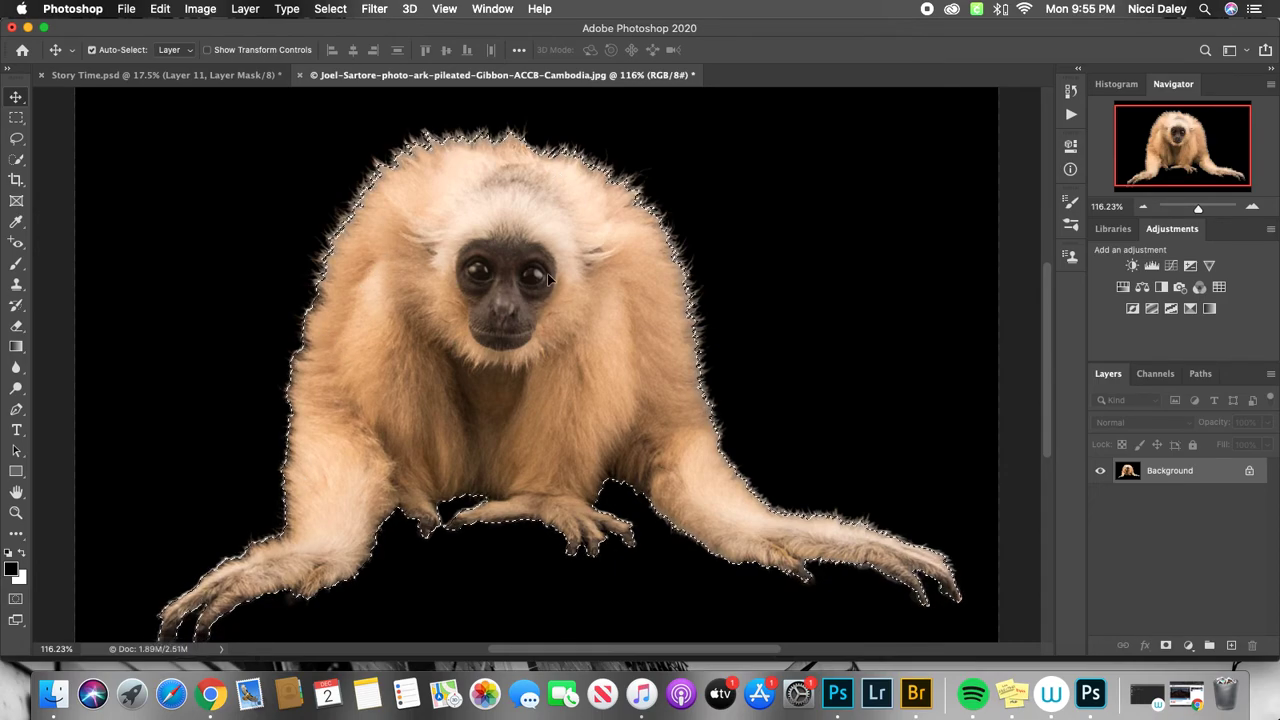
pyautogui.moveTo(615, 268); pyautogui.dragTo(604, 300)
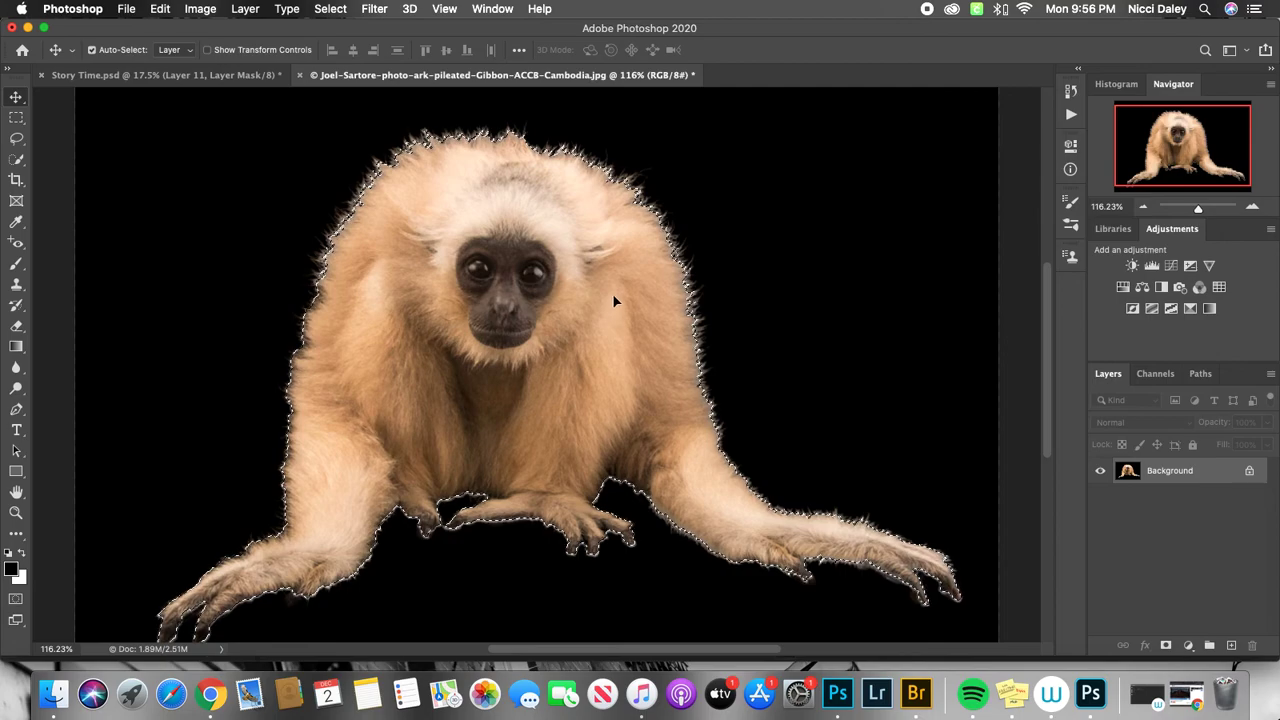